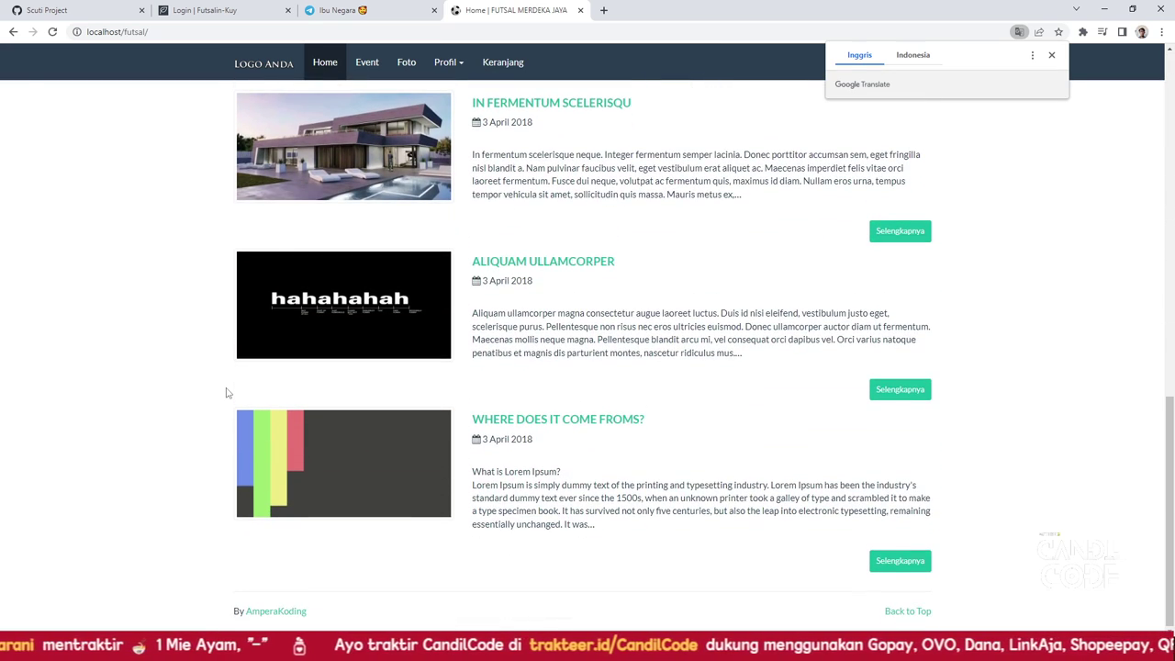
# Go back to the futsal booking home page
pyautogui.scroll(10, 228, 393)
pyautogui.hotkey('alt', 'Left')
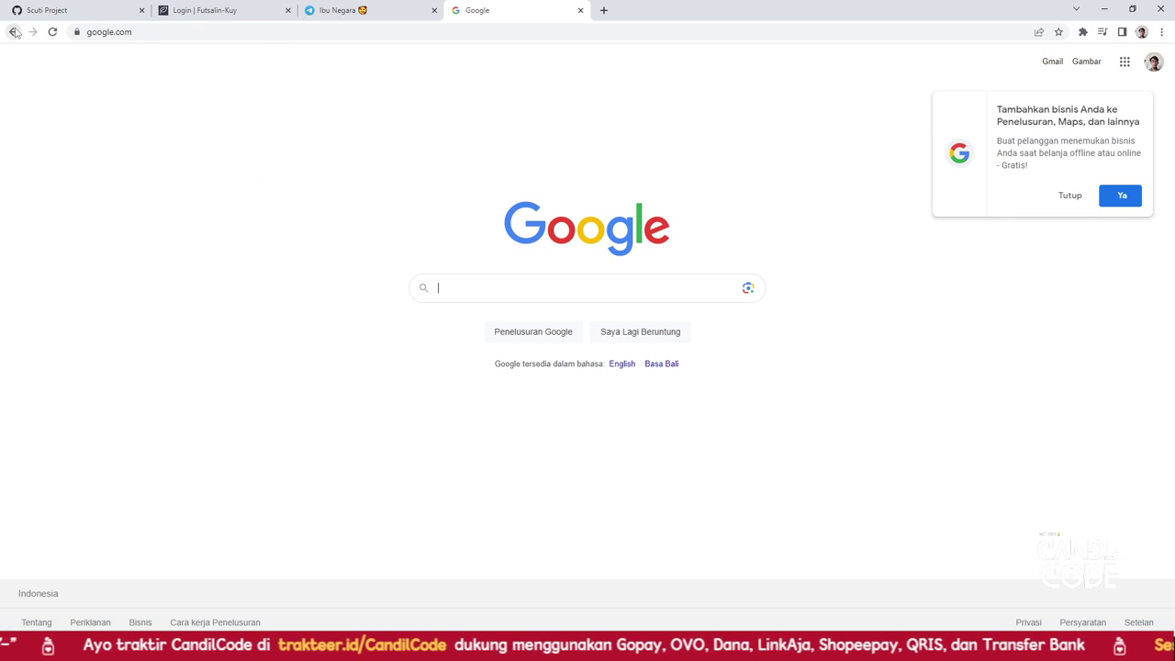
pyautogui.click(13, 33)
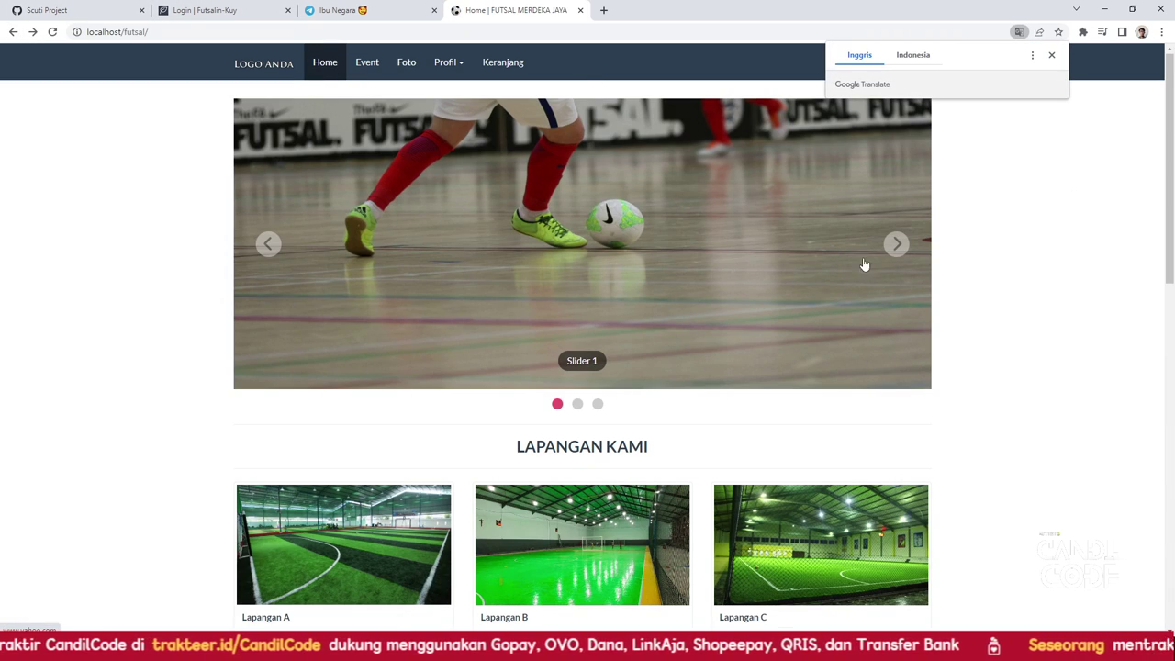
# Advance the banner slideshow two slides and scroll down to the Lapangan Kami field cards
pyautogui.click(897, 243)
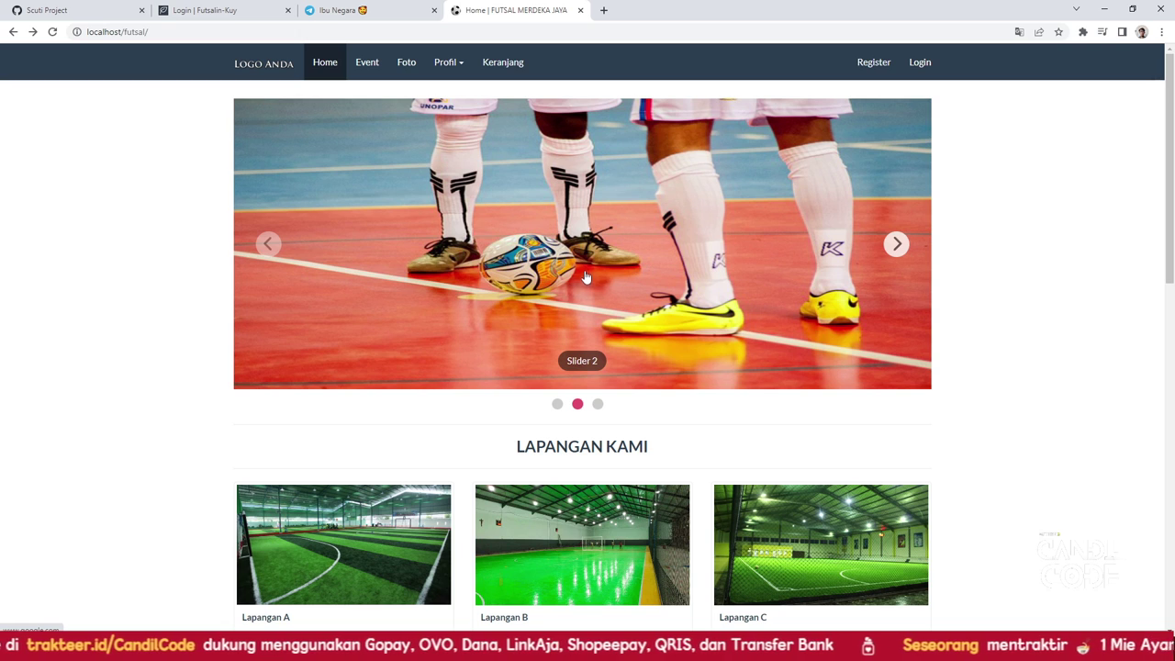
pyautogui.click(896, 243)
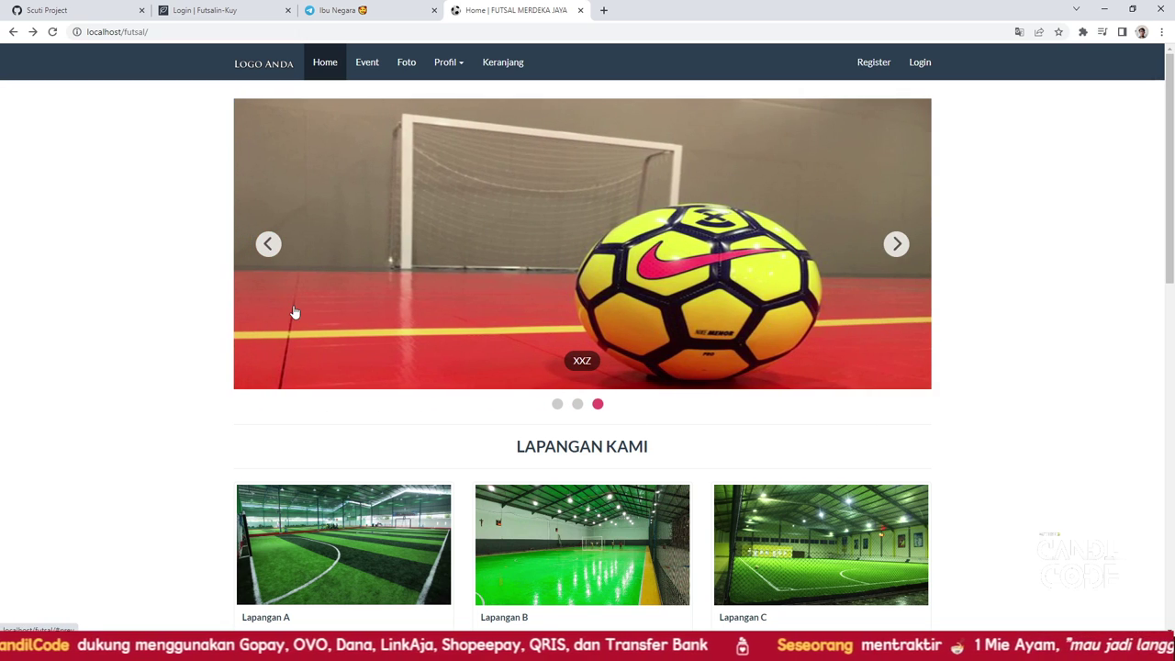
pyautogui.scroll(-5, 155, 270)
pyautogui.scroll(5, 404, 210)
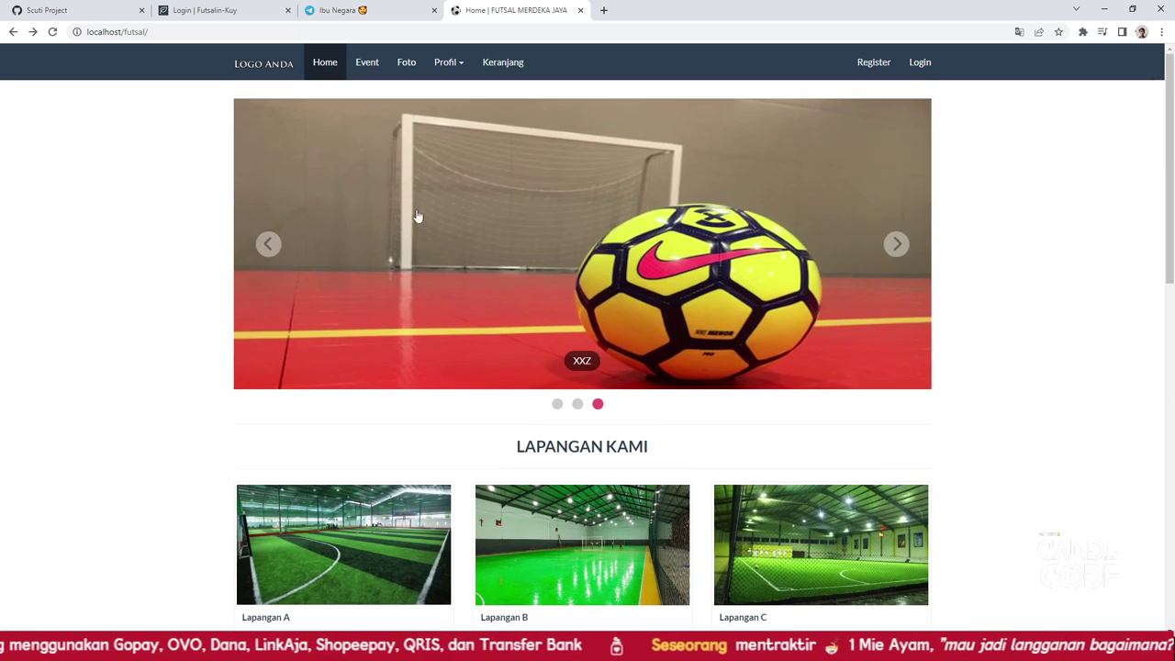
pyautogui.scroll(-5, 349, 333)
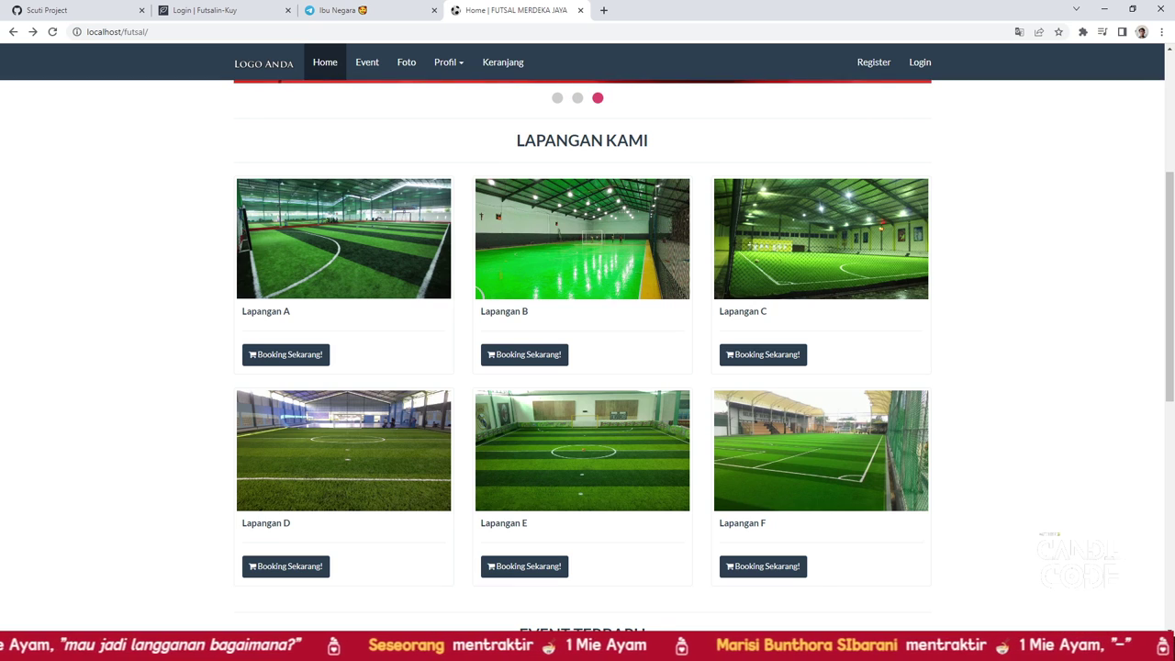
# Open the admin login page by appending admin/auth/login to the site address
pyautogui.click(226, 34)
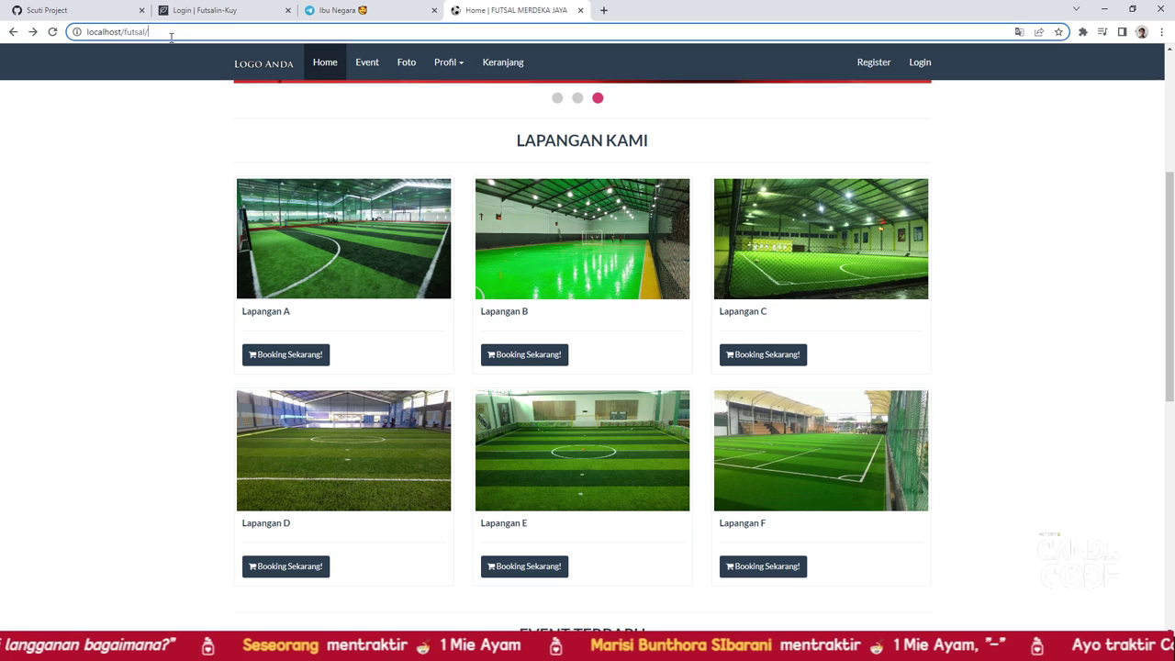
pyautogui.click(225, 34)
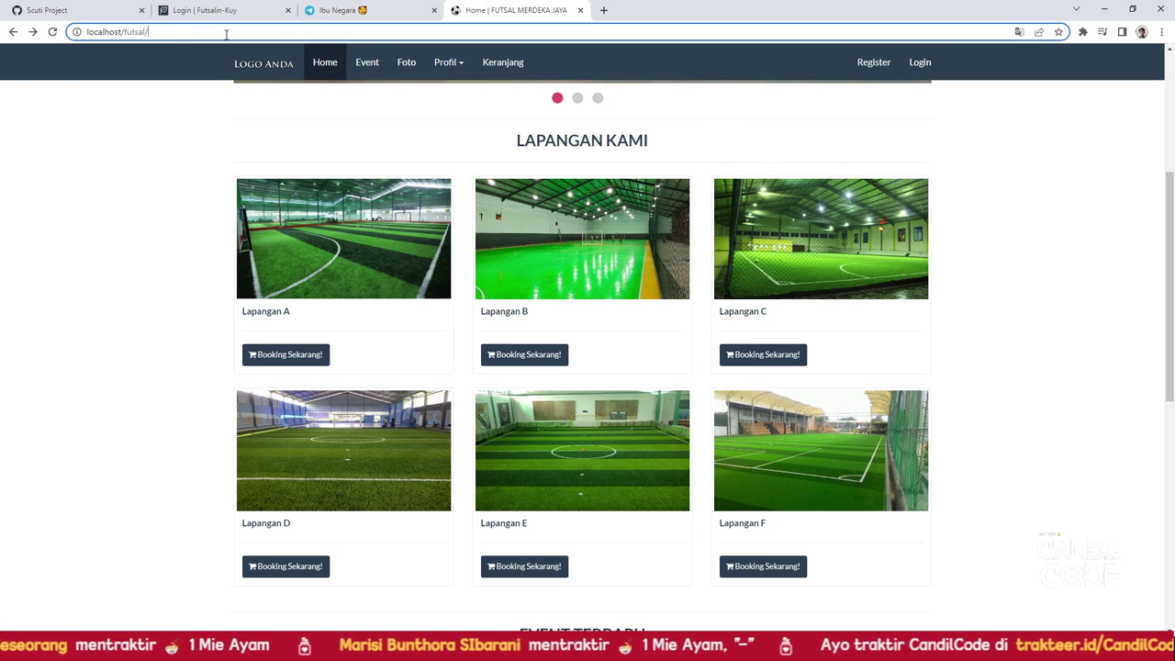
pyautogui.write('admin')
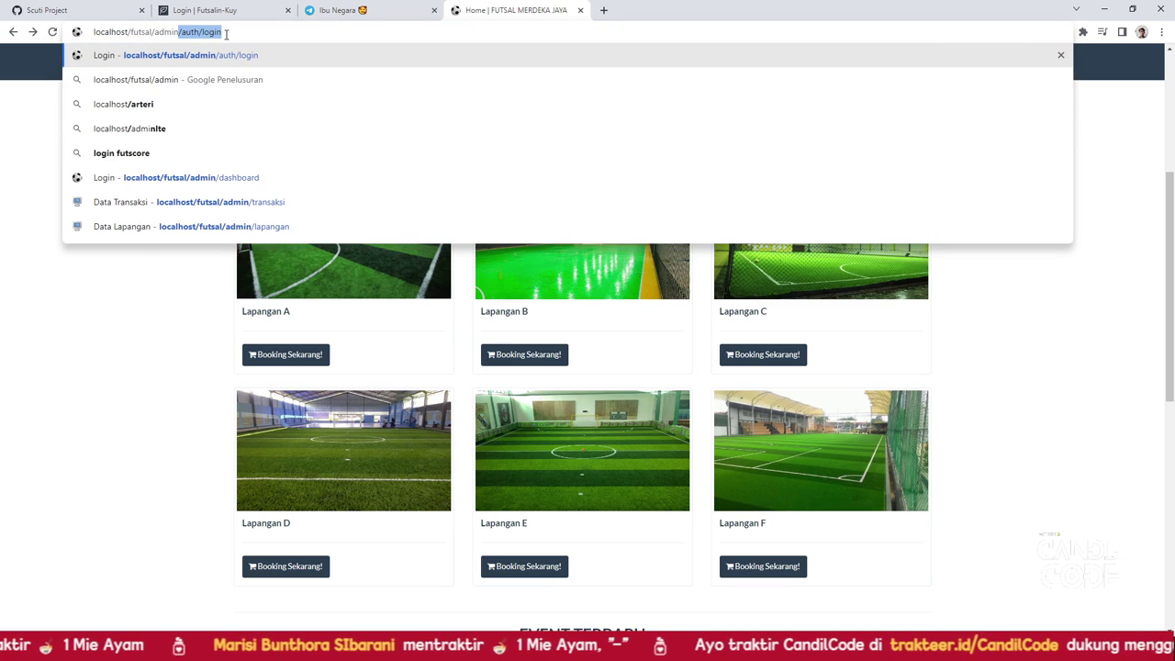
pyautogui.write('/auth')
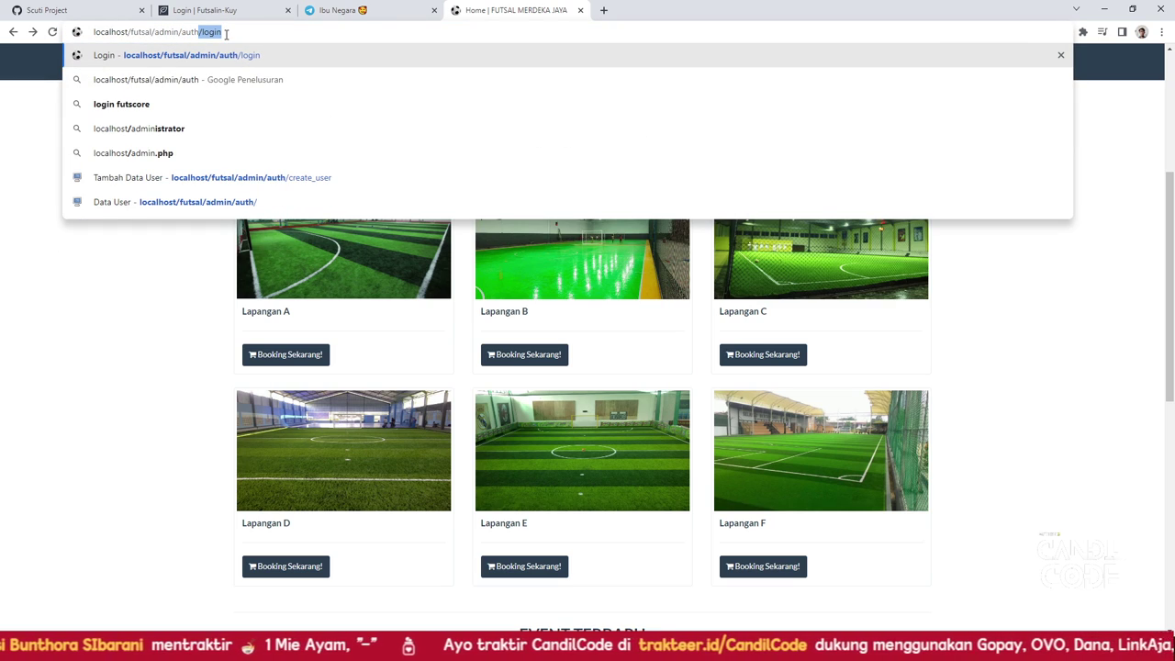
pyautogui.write('/login')
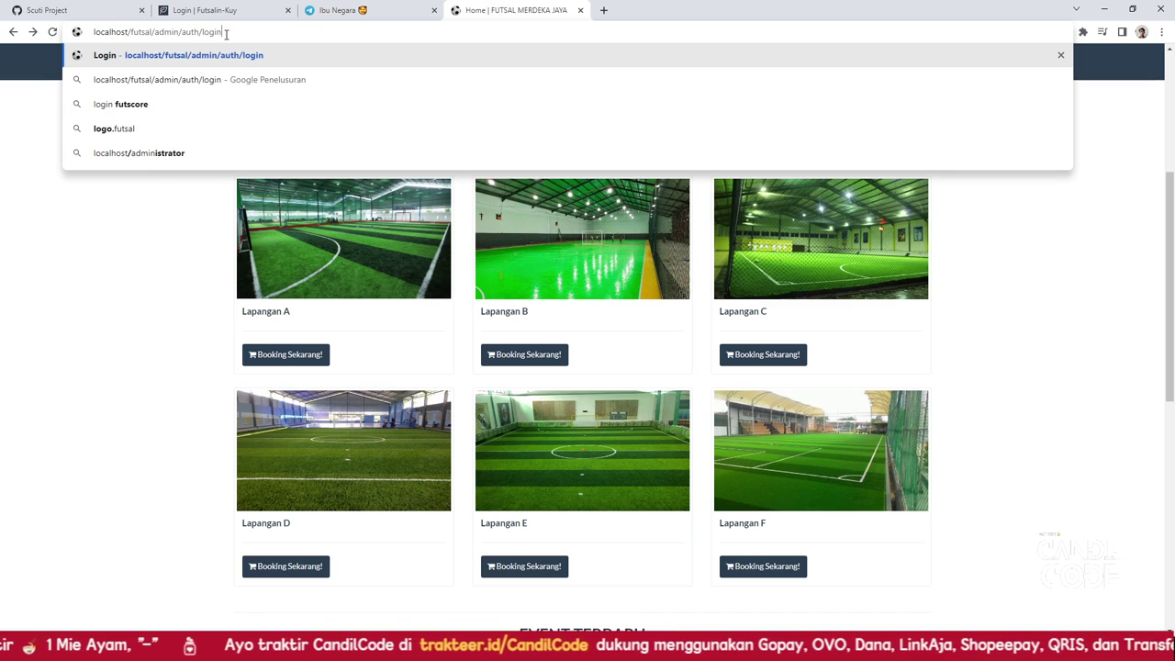
pyautogui.press('Return')
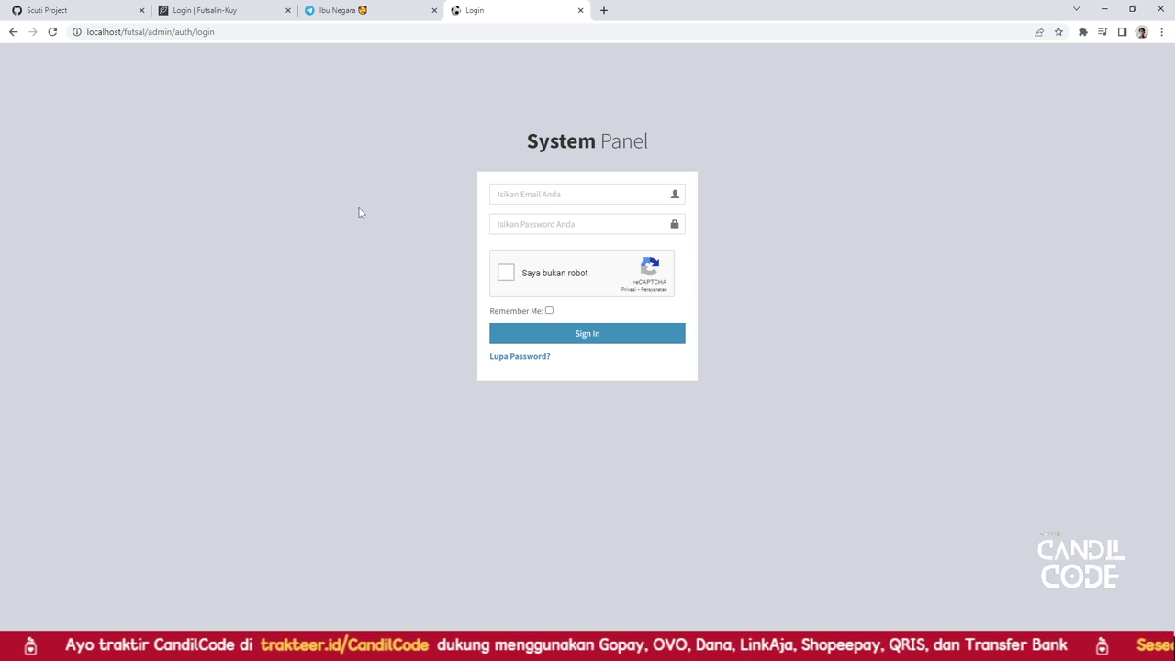
# Sign in with the saved admin e-mail, the account password and the reCAPTCHA check
pyautogui.click(505, 194)
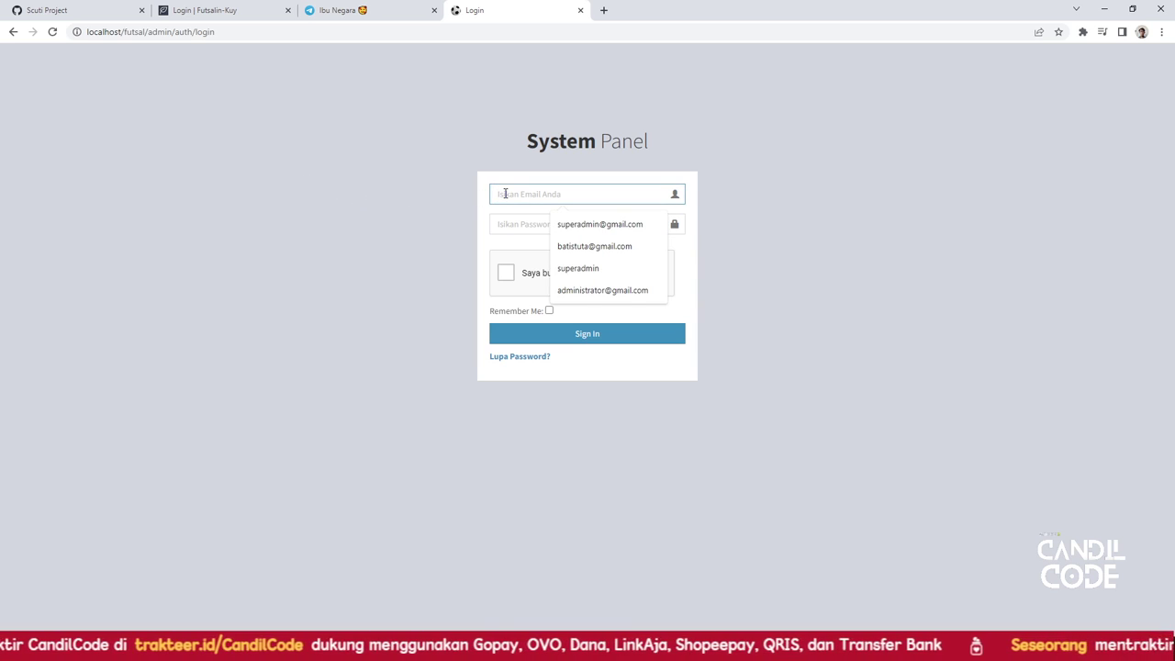
pyautogui.click(555, 226)
pyautogui.click(539, 226)
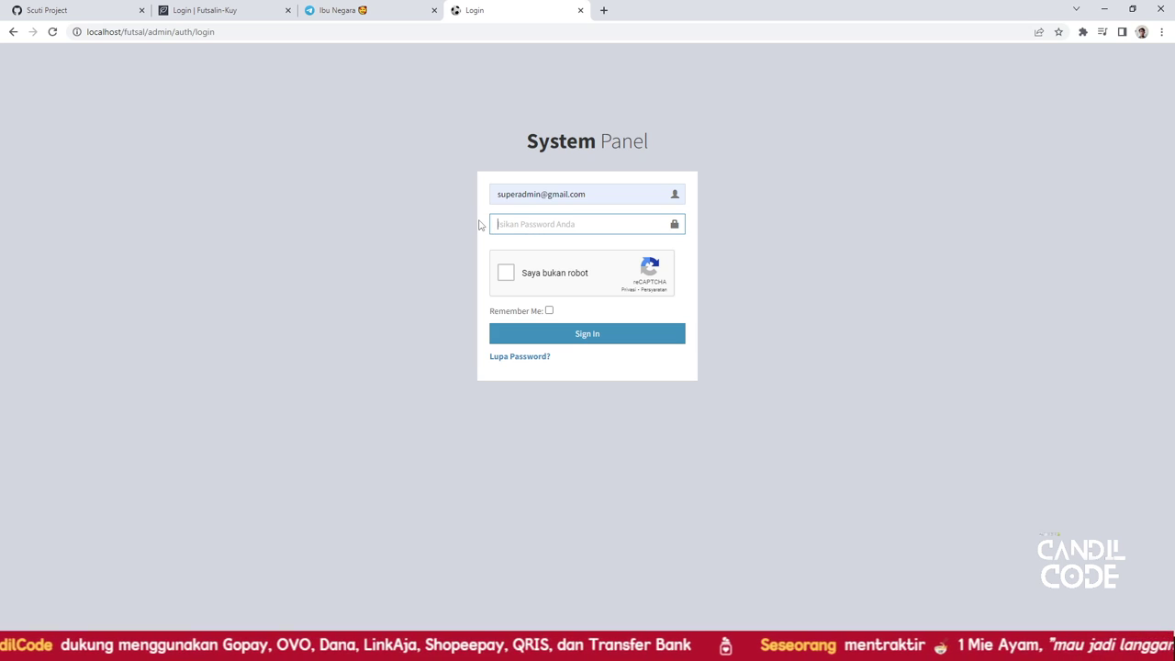
pyautogui.write('pa')
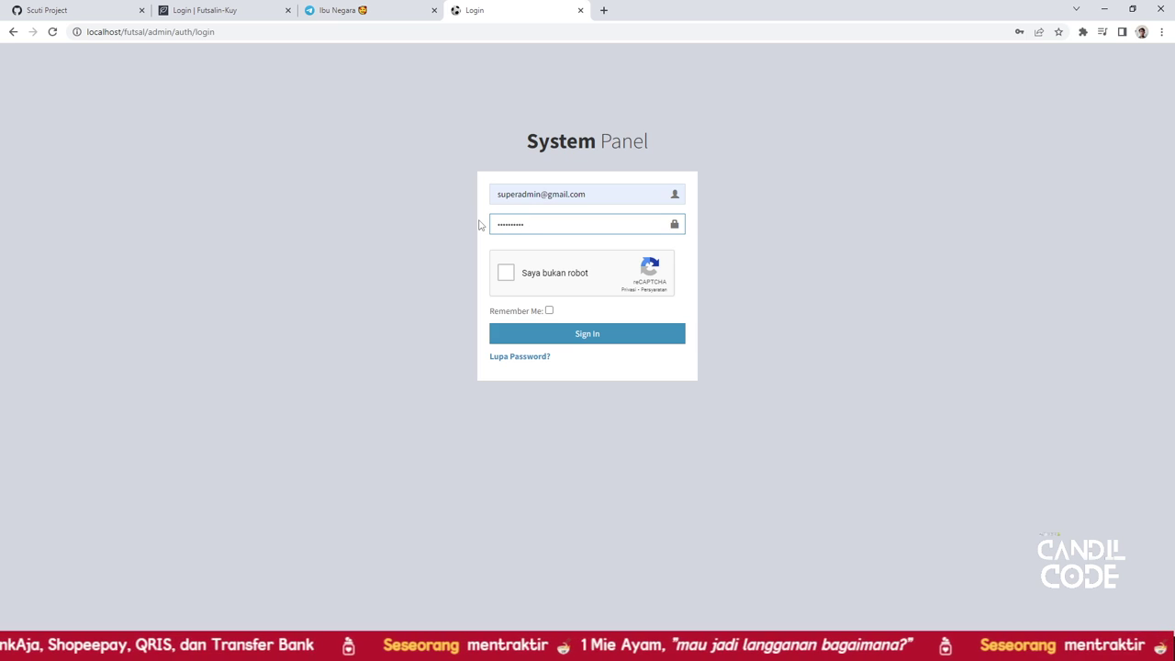
pyautogui.click(505, 268)
pyautogui.click(553, 338)
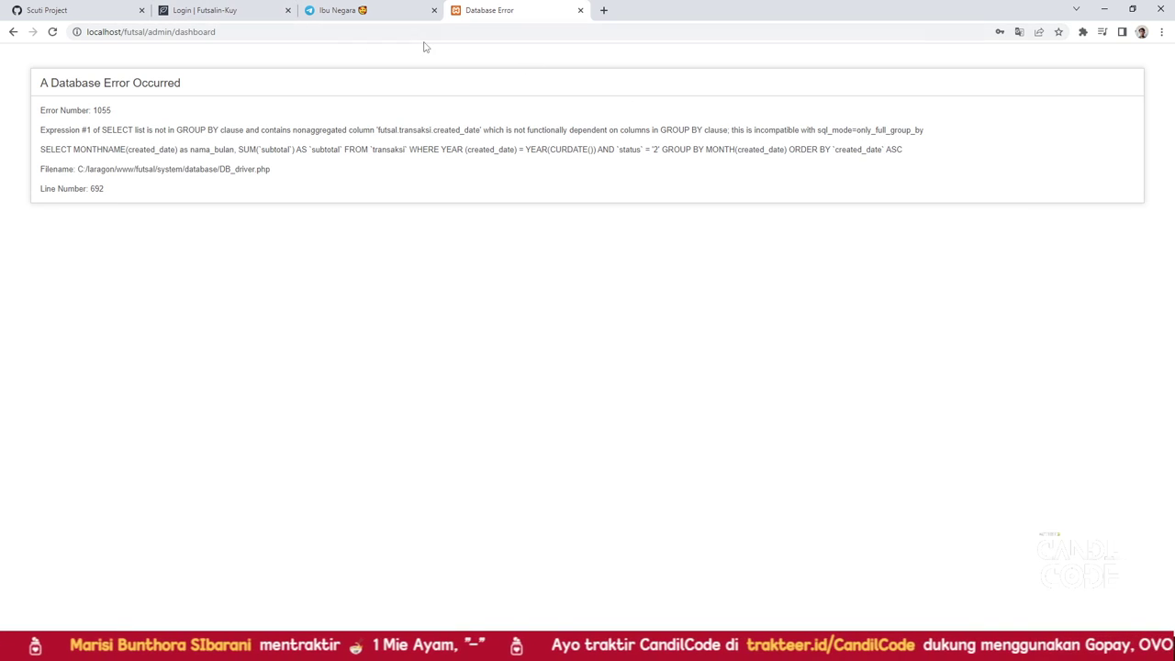
# Open phpMyAdmin on localhost in a new tab and show the server Variabel list
pyautogui.click(603, 10)
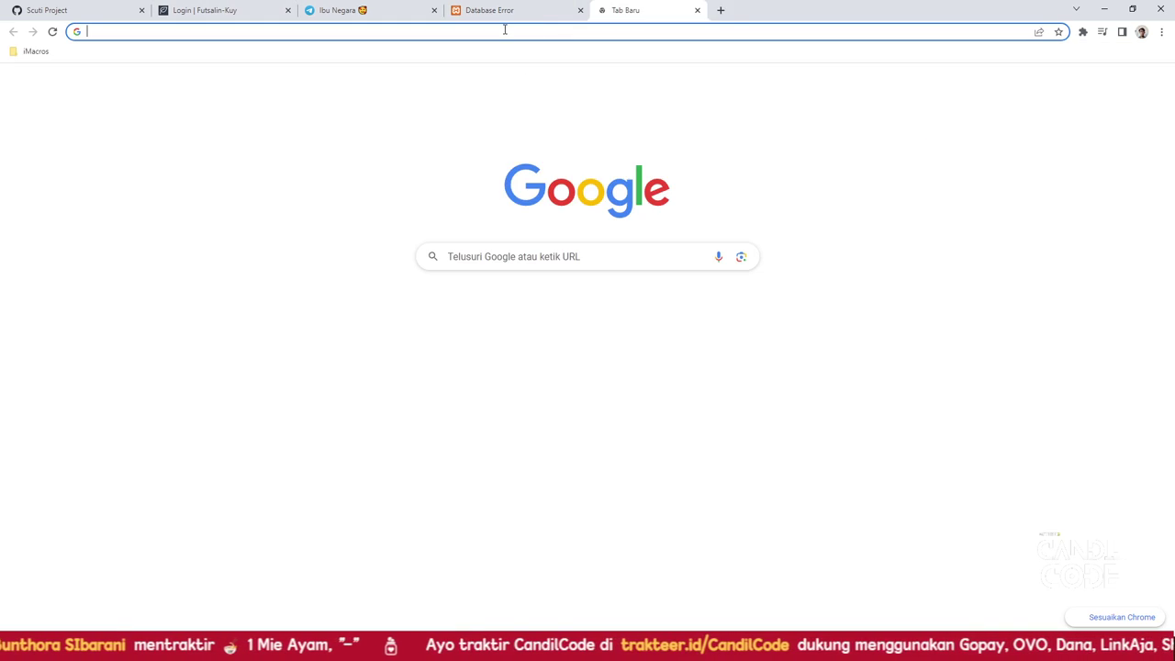
pyautogui.write('localhost')
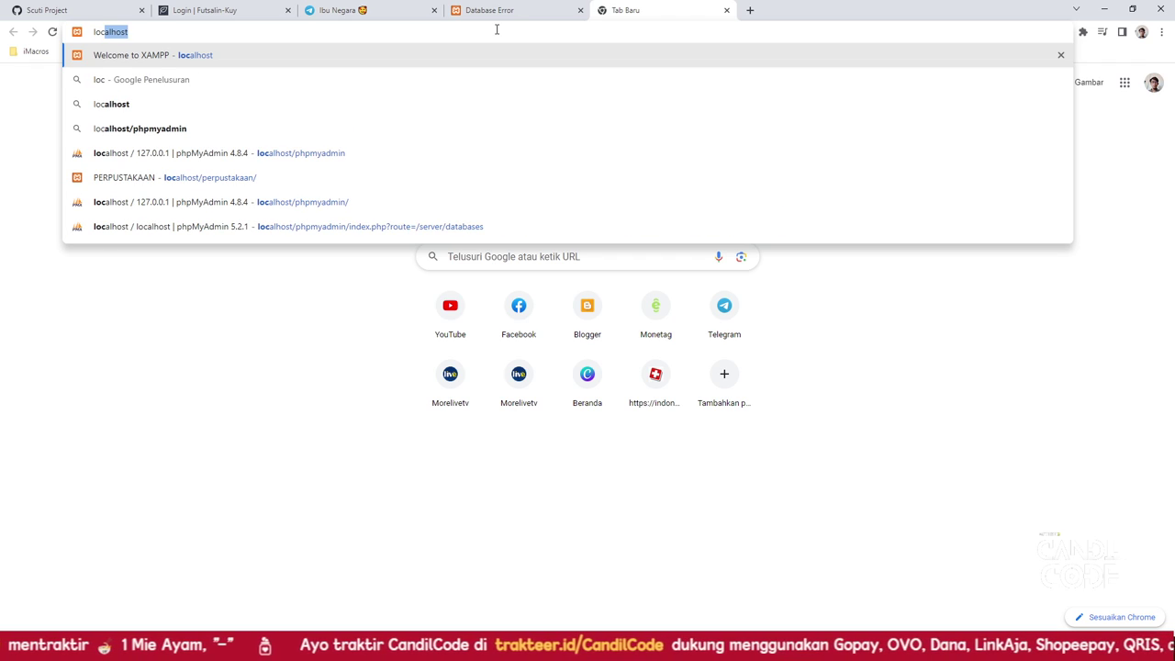
pyautogui.click(399, 156)
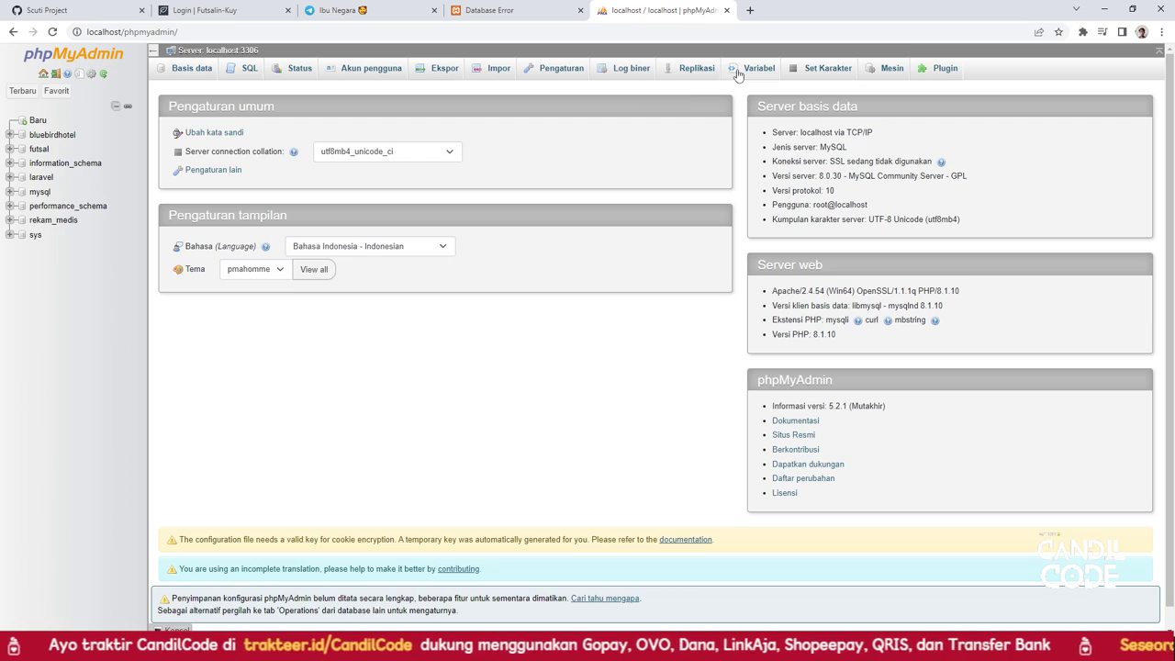
pyautogui.click(739, 71)
# Find the sql mode variable, view its MySQL documentation page, then close that tab
pyautogui.scroll(-20, 413, 300)
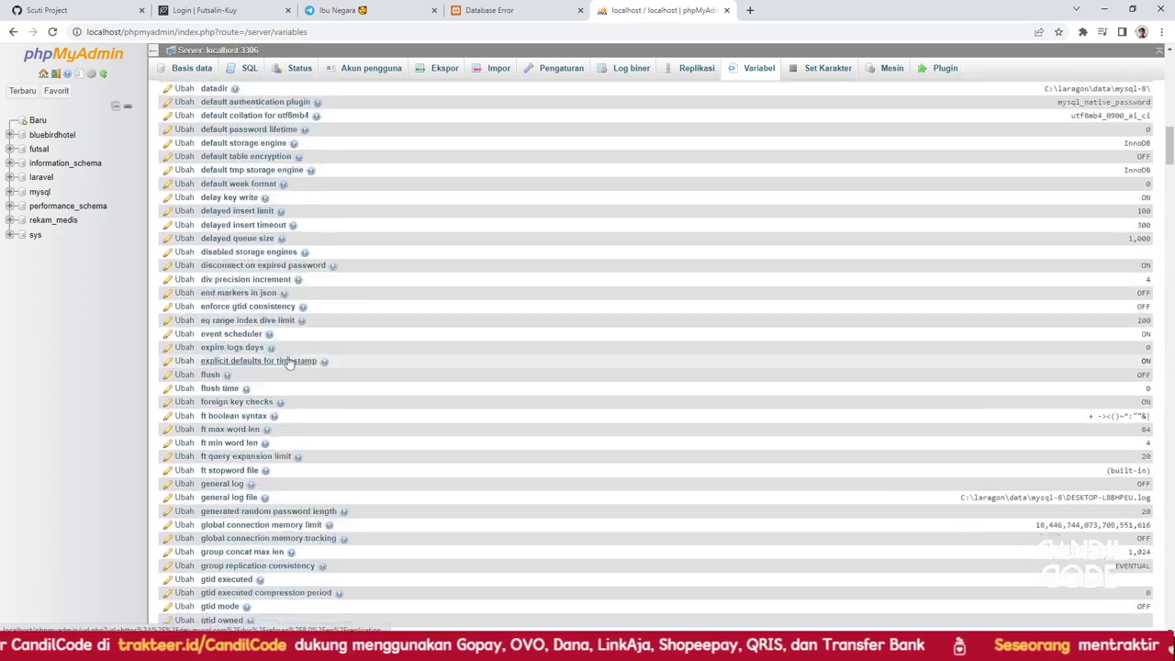
pyautogui.scroll(-10, 266, 365)
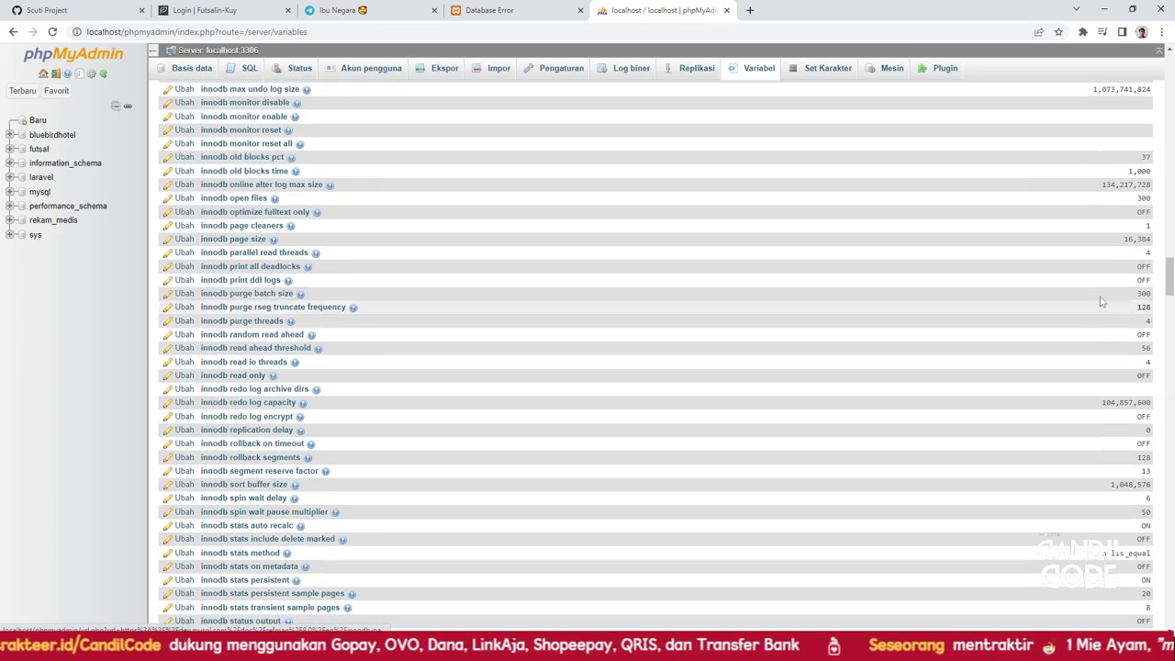
pyautogui.moveTo(1170, 275); pyautogui.dragTo(1170, 549)
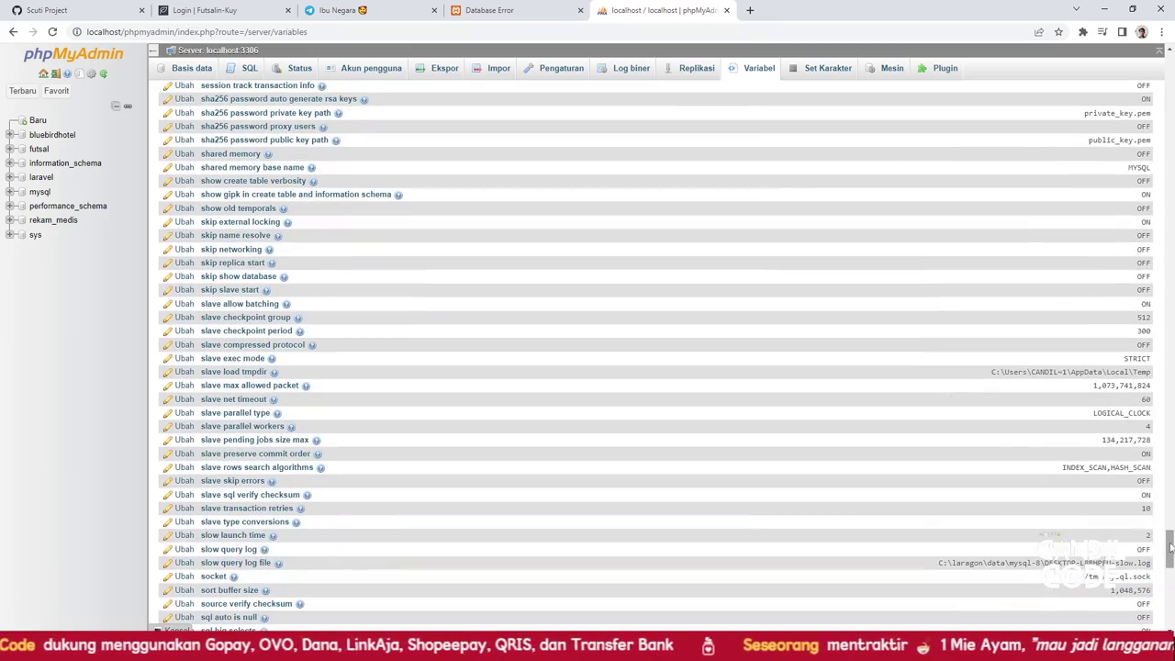
pyautogui.scroll(-8, 704, 527)
pyautogui.scroll(-2, 663, 501)
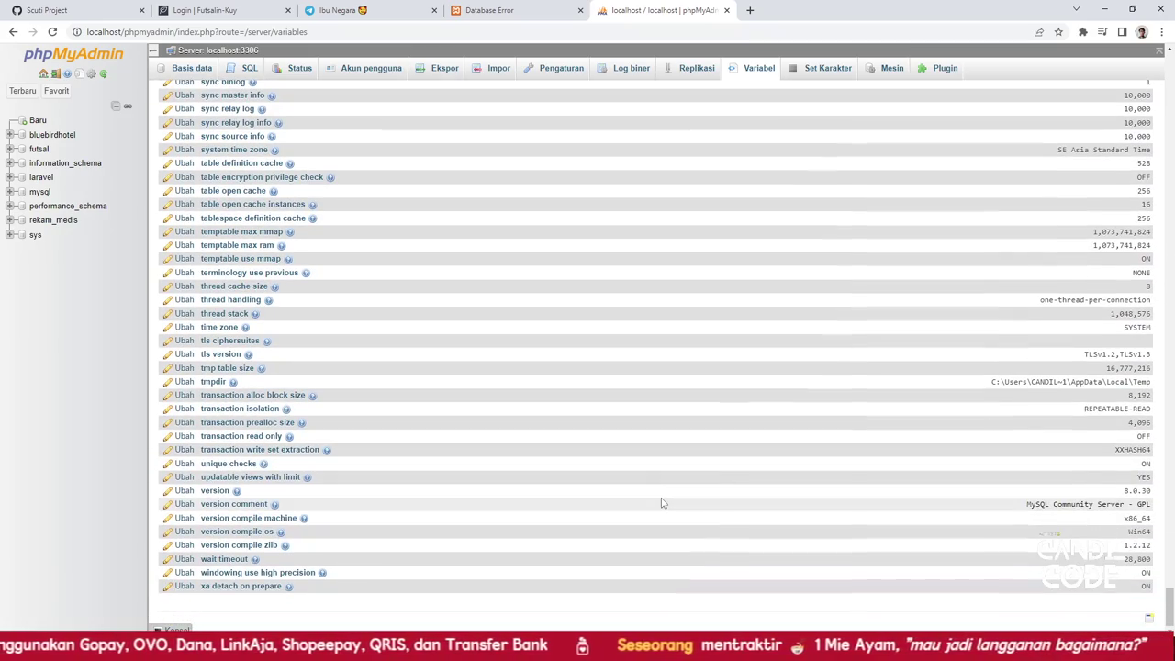
pyautogui.scroll(3, 206, 444)
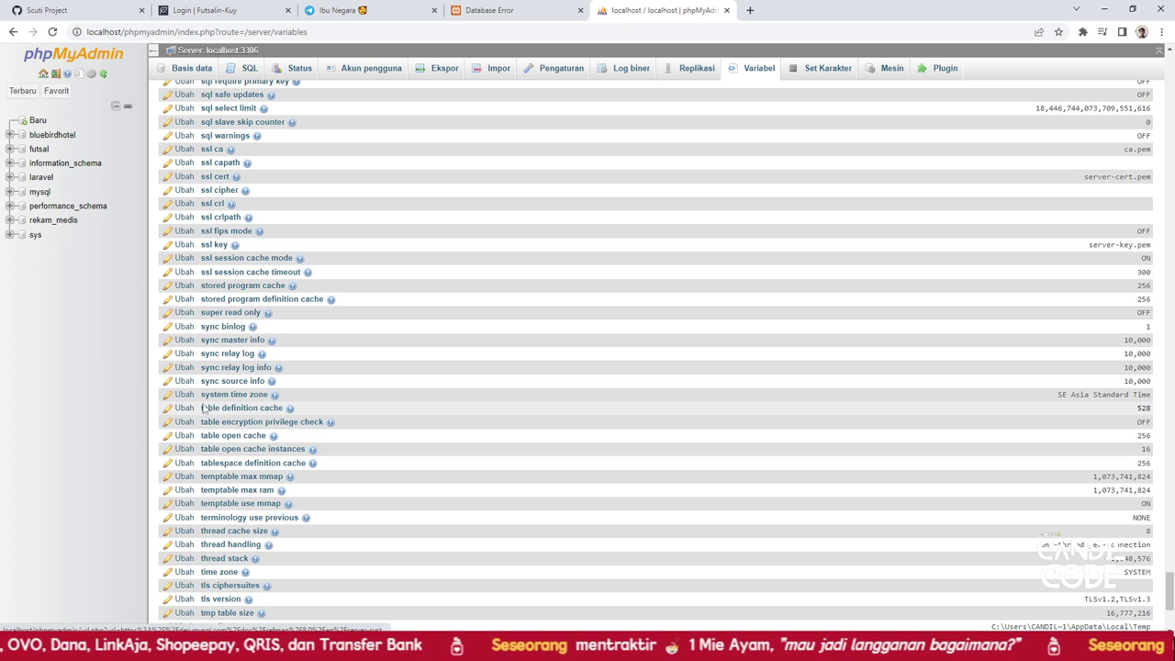
pyautogui.scroll(-1, 227, 511)
pyautogui.scroll(-5, 227, 511)
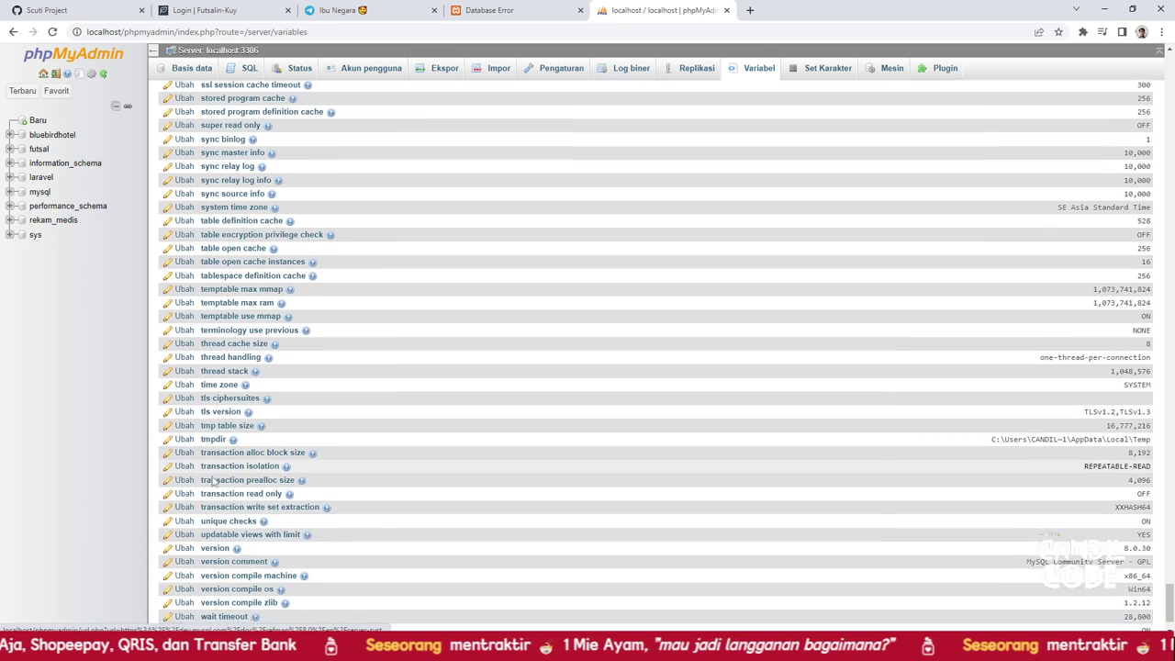
pyautogui.scroll(8, 227, 520)
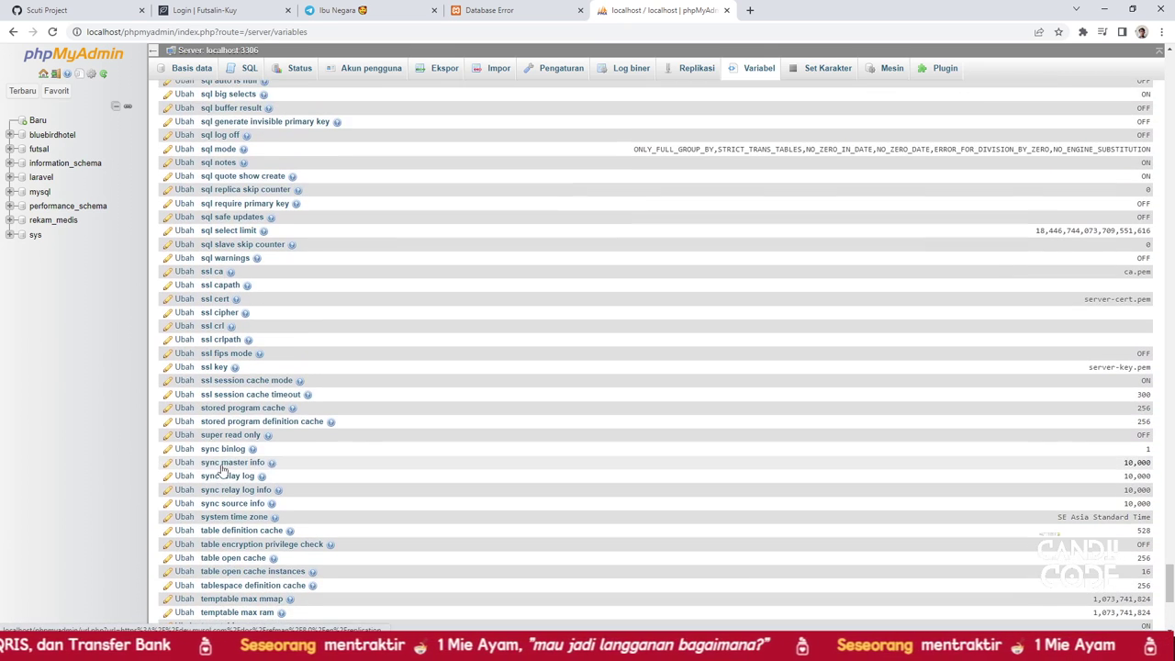
pyautogui.scroll(4, 218, 429)
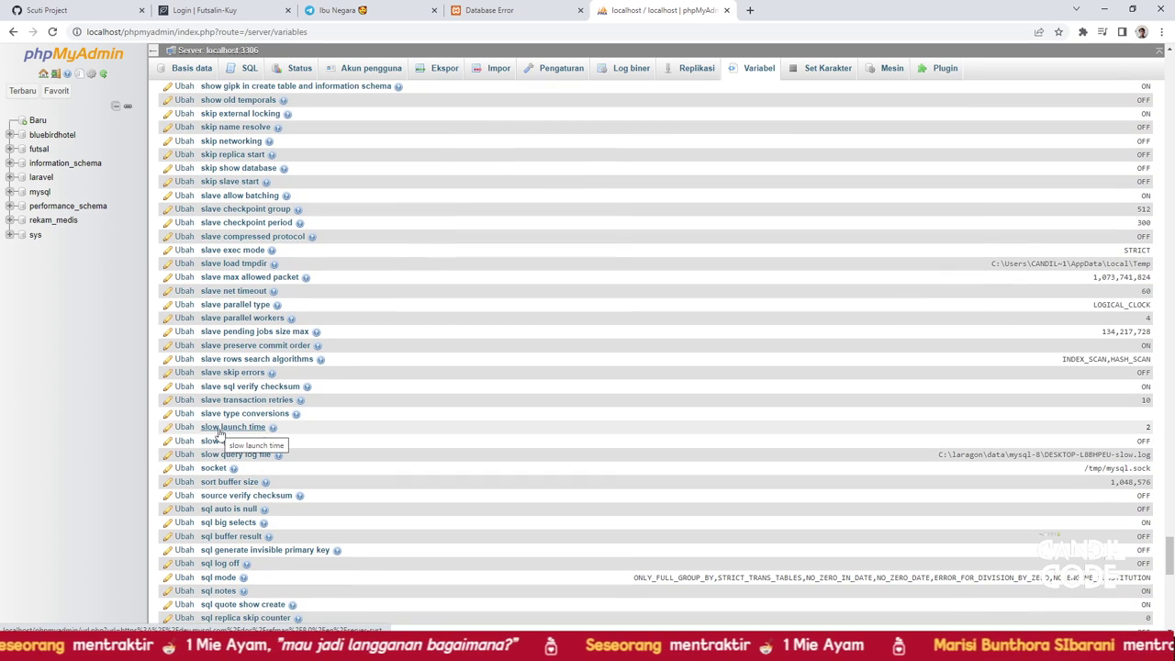
pyautogui.scroll(-2, 217, 432)
pyautogui.click(218, 457)
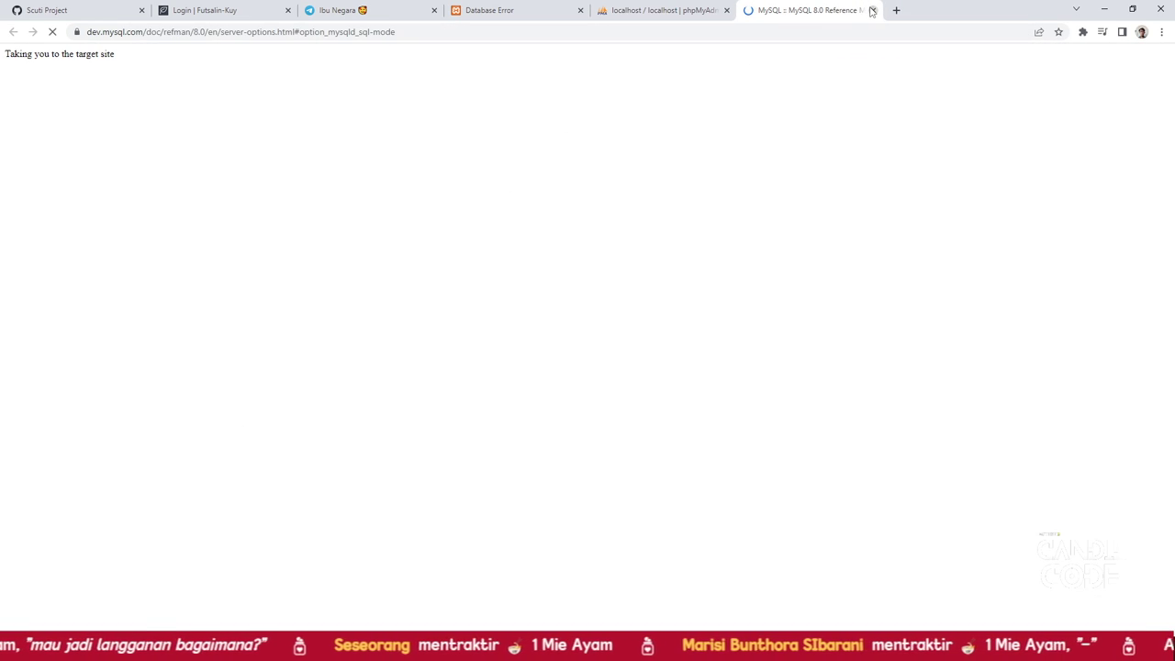
pyautogui.click(873, 10)
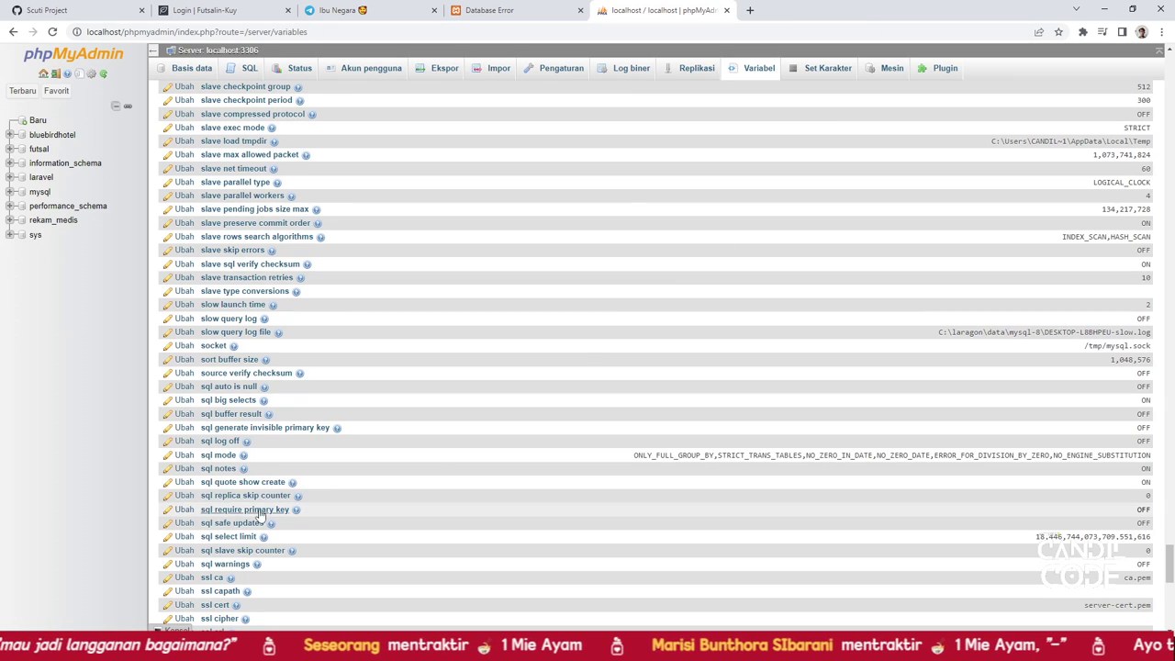
# Delete 'ONLY_FULL_GROUP_BY,' from the sql mode value, save it, and return to the error tab
pyautogui.click(184, 458)
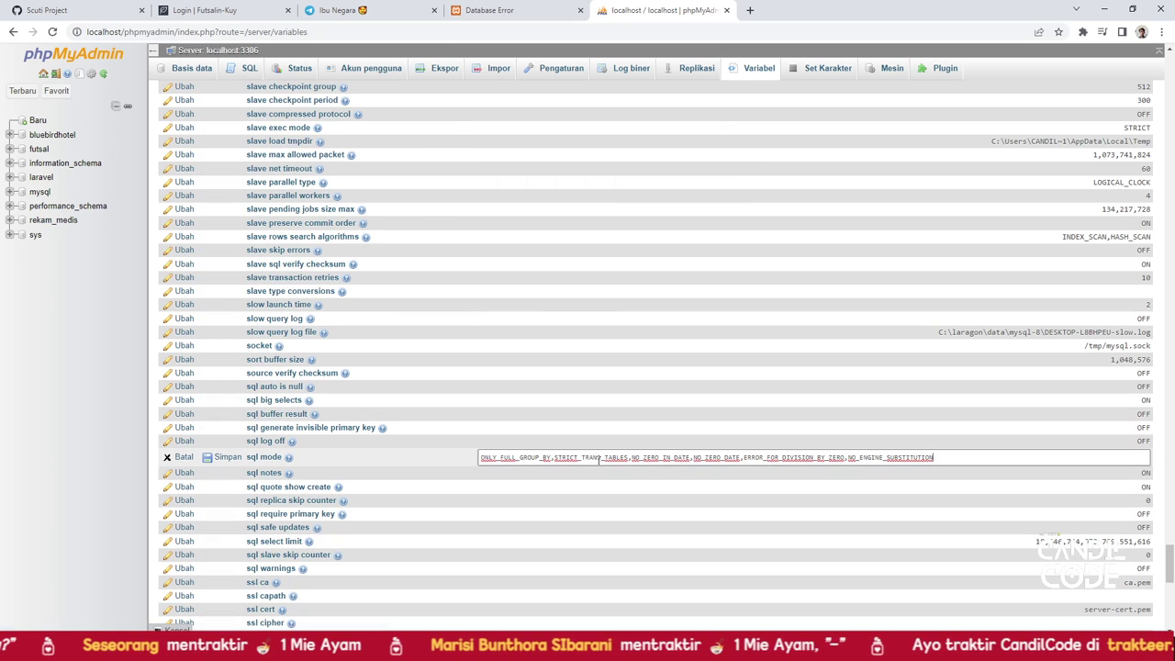
pyautogui.moveTo(554, 457); pyautogui.dragTo(474, 469)
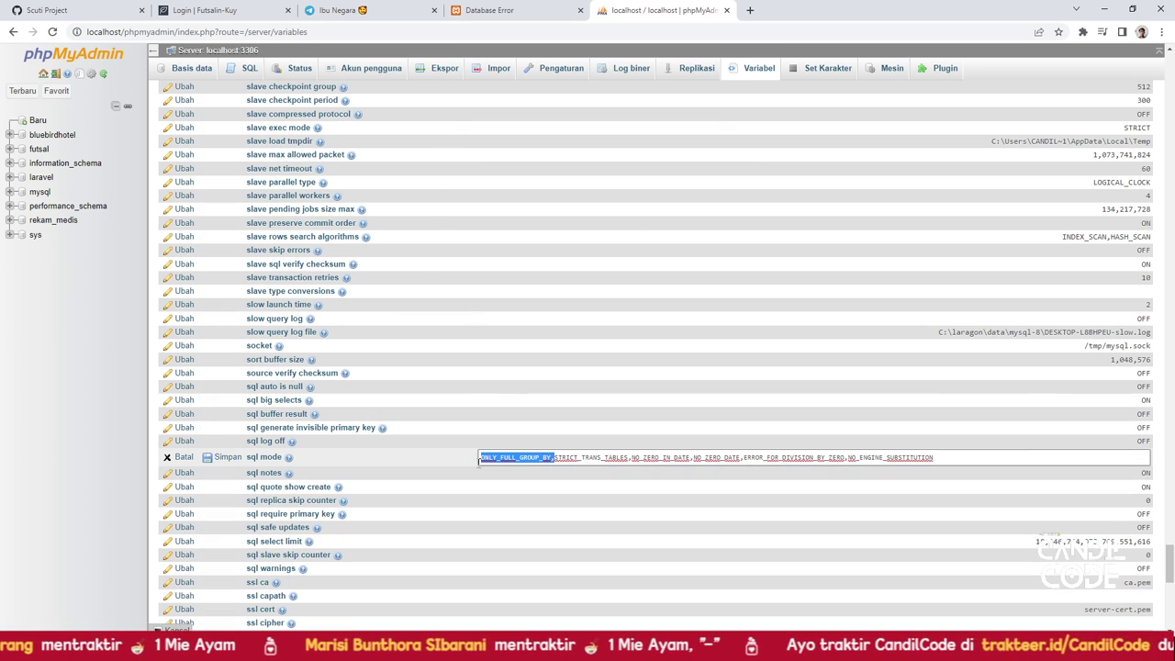
pyautogui.press('BackSpace')
pyautogui.press('Return')
pyautogui.click(530, 13)
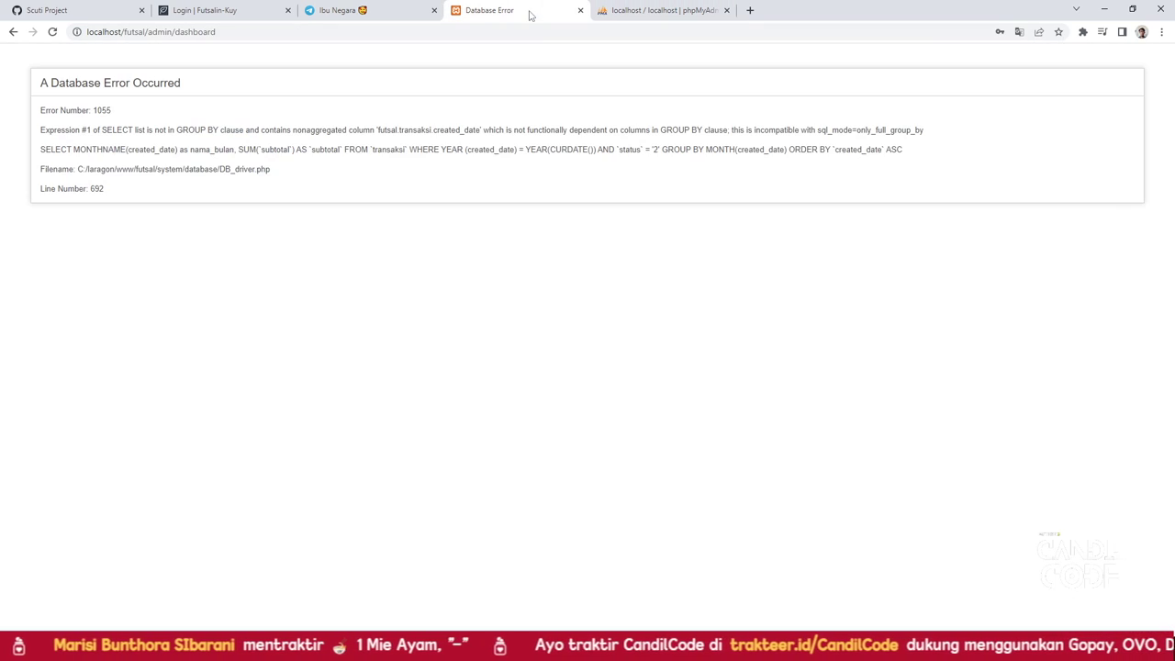
# Reload the admin dashboard, dismiss the translation popup, and review the Rp 150,000 revenue cards
pyautogui.click(52, 31)
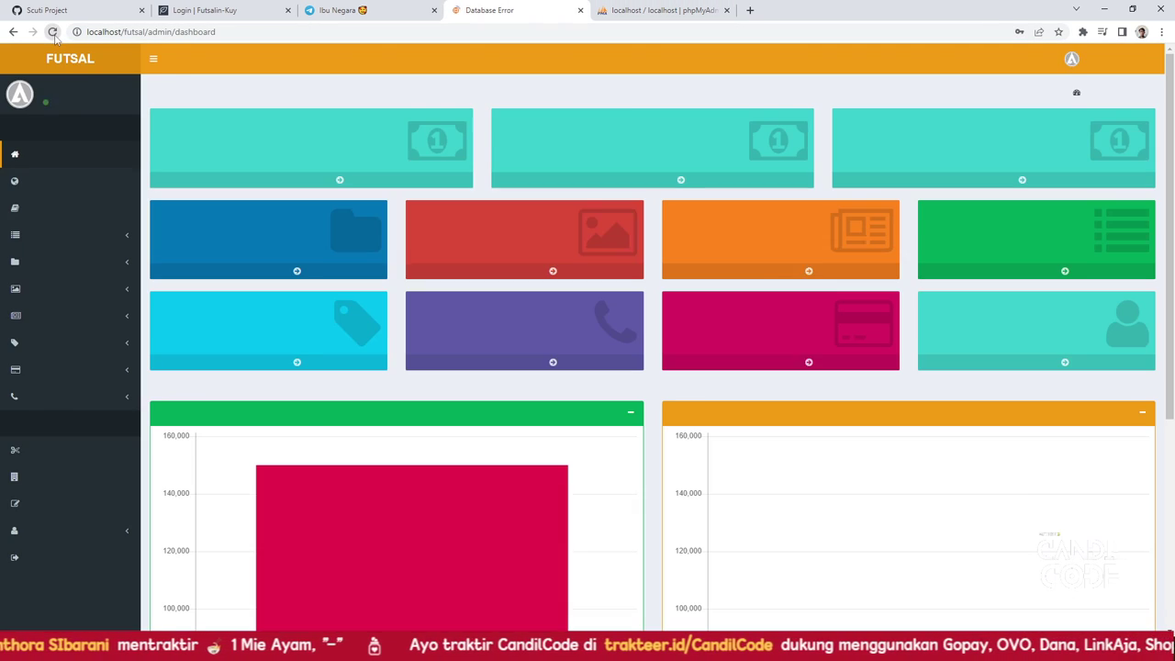
pyautogui.click(297, 114)
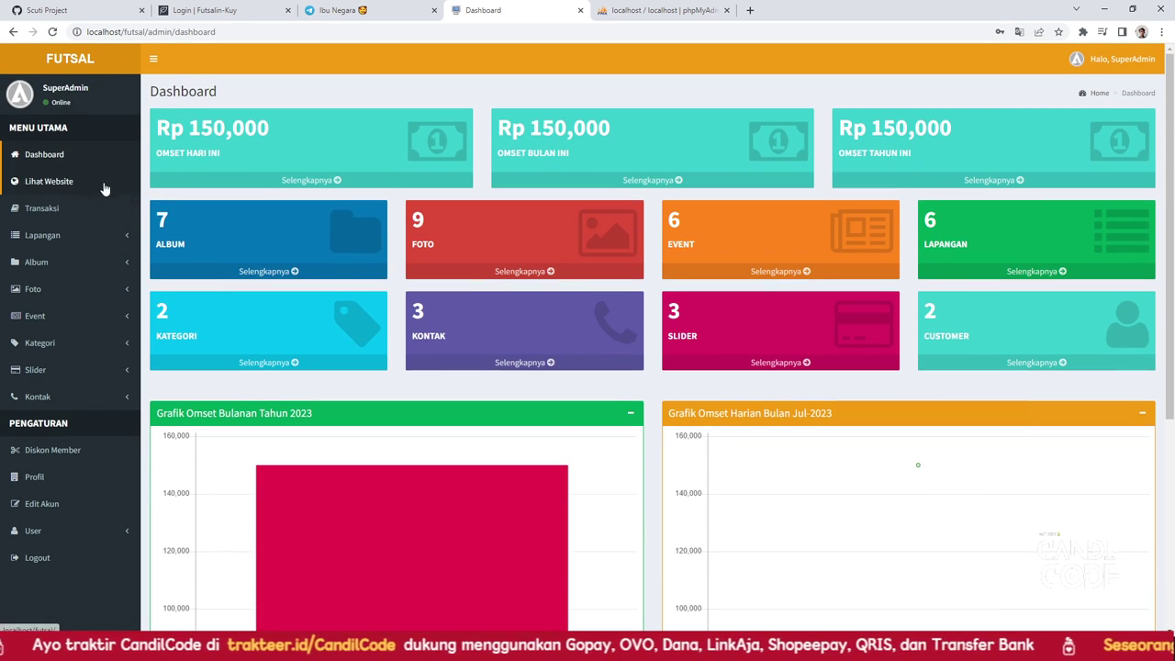
pyautogui.scroll(-1, 46, 207)
pyautogui.scroll(1, 55, 154)
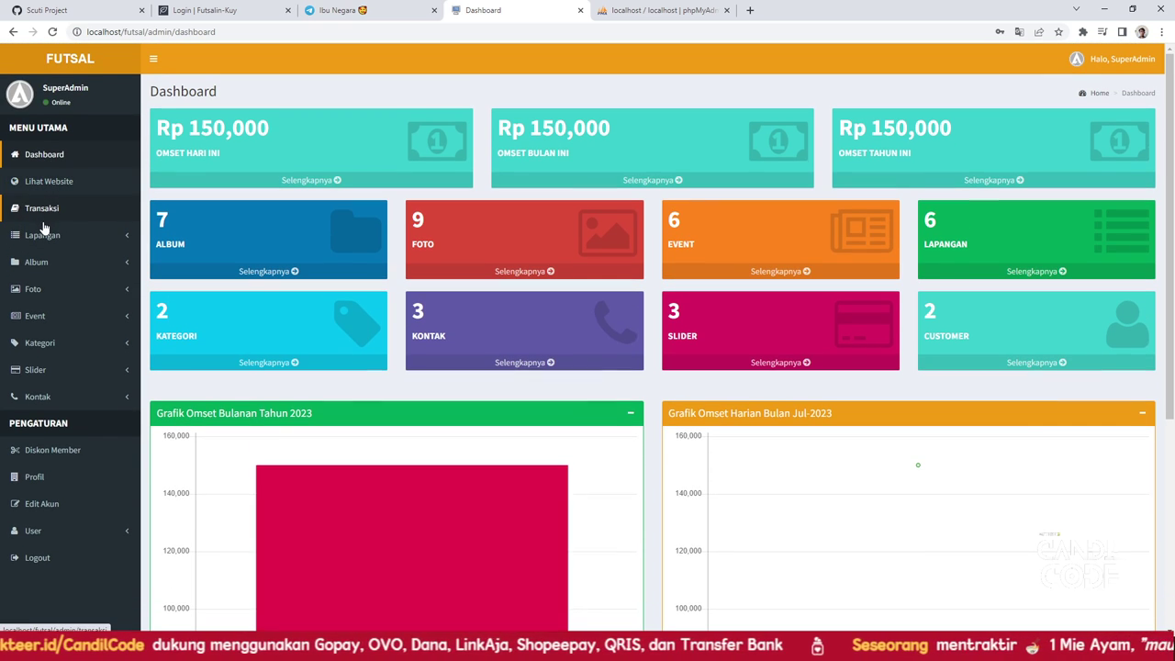
# View the transaction list, the add-court form, and the court list Lapangan A–F
pyautogui.click(42, 213)
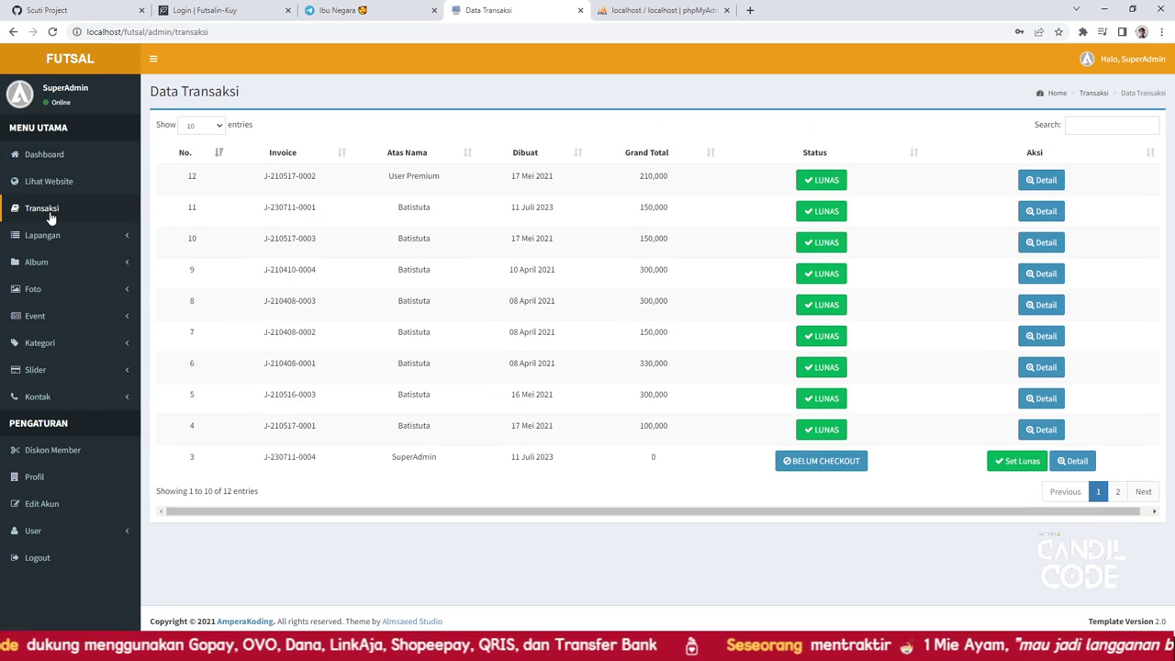
pyautogui.click(47, 237)
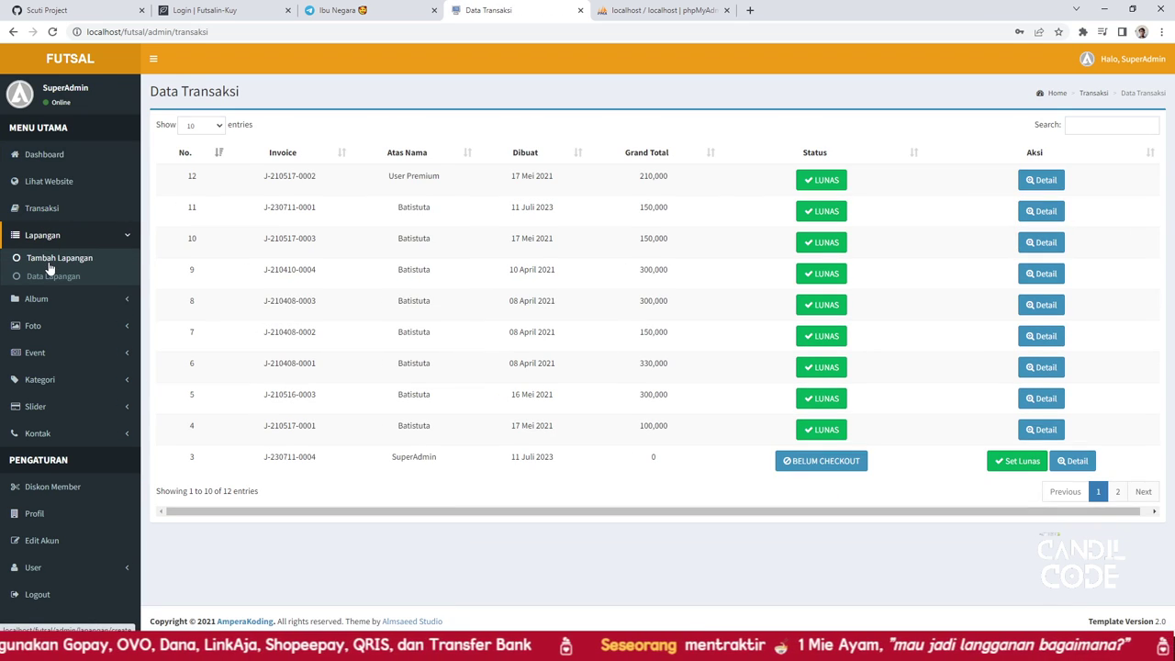
pyautogui.click(50, 262)
pyautogui.click(166, 147)
pyautogui.click(178, 191)
pyautogui.click(61, 279)
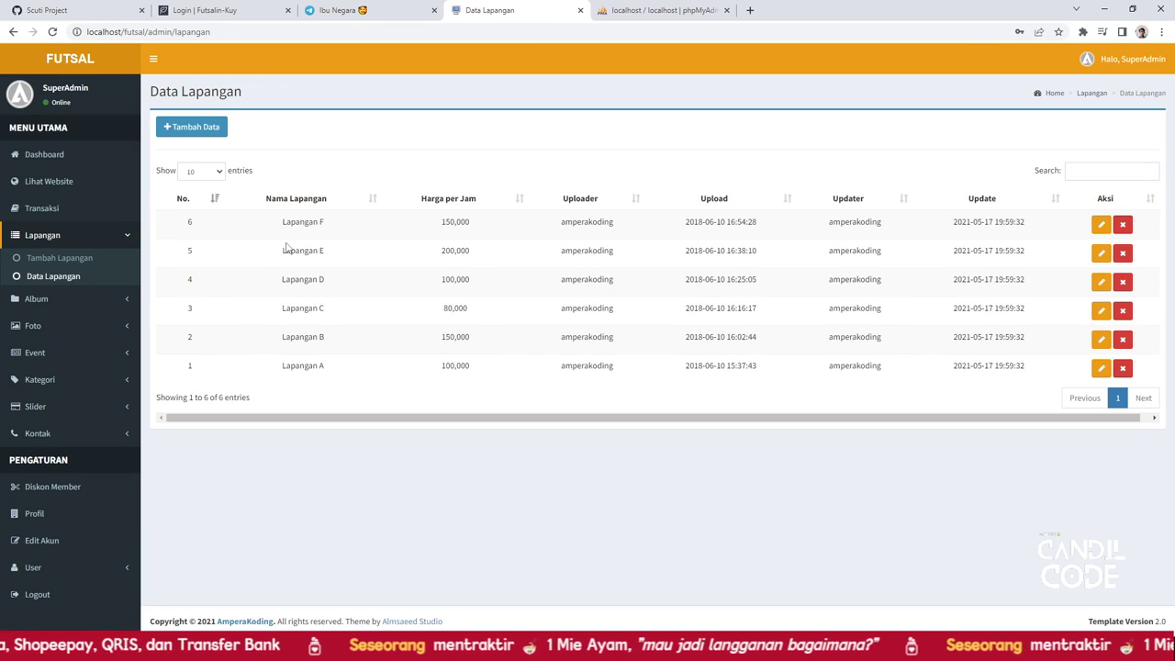
# Browse the add-album form and seven-entry album list, then open Tambah Foto
pyautogui.click(38, 300)
pyautogui.click(51, 289)
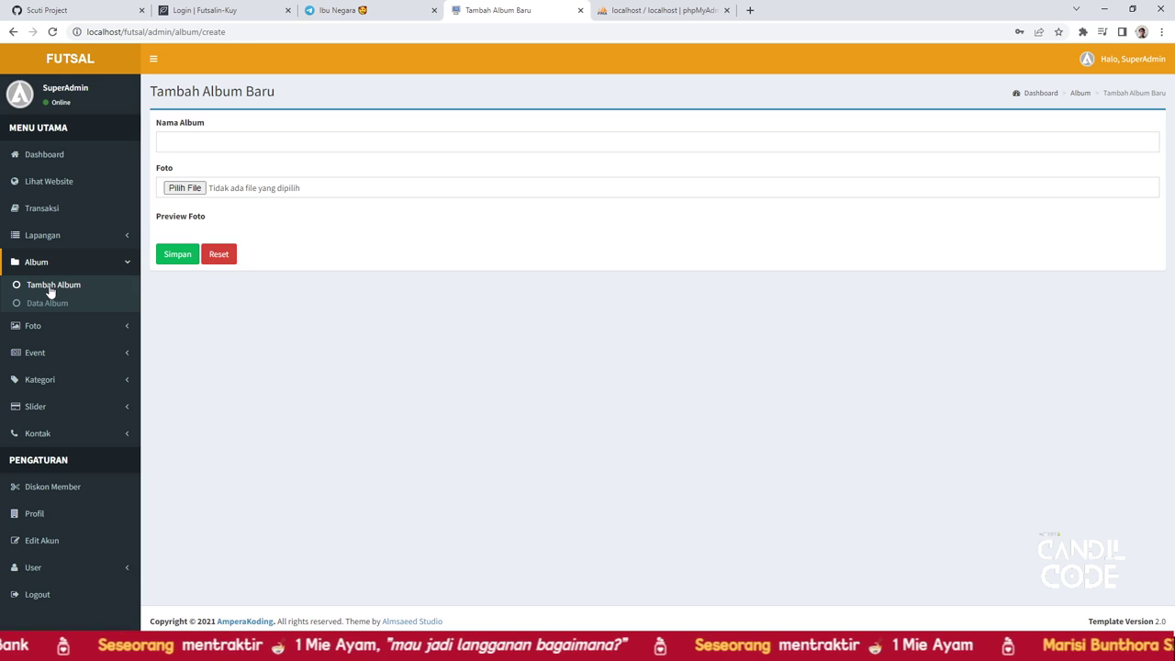
pyautogui.click(50, 303)
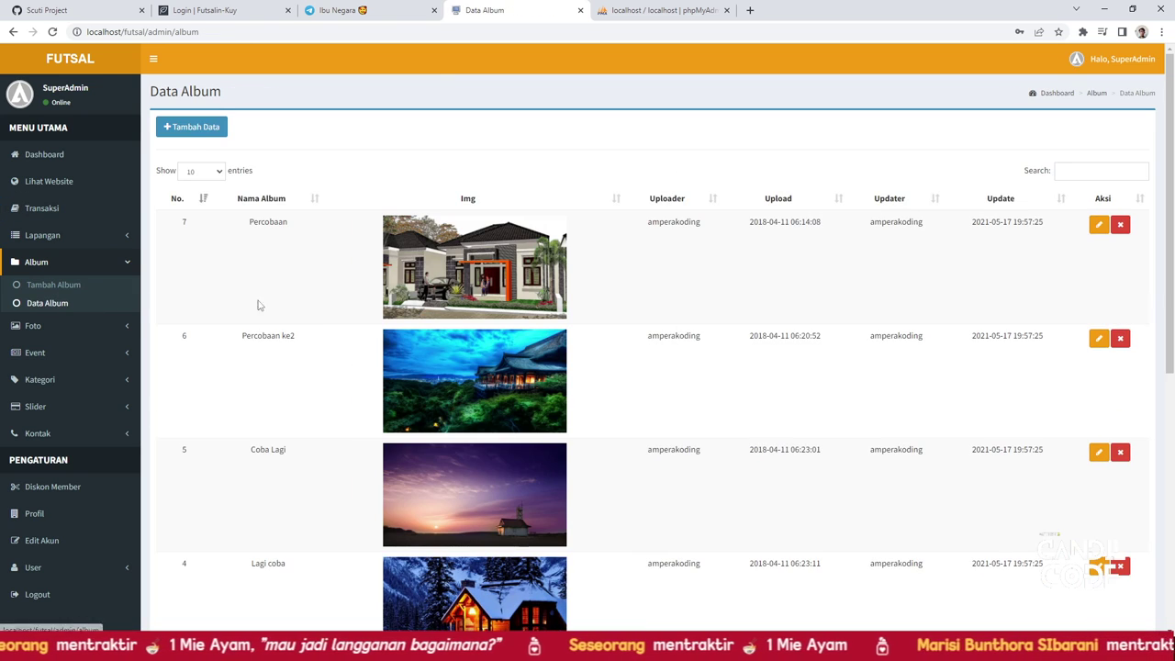
pyautogui.scroll(-1, 369, 318)
pyautogui.scroll(-5, 369, 318)
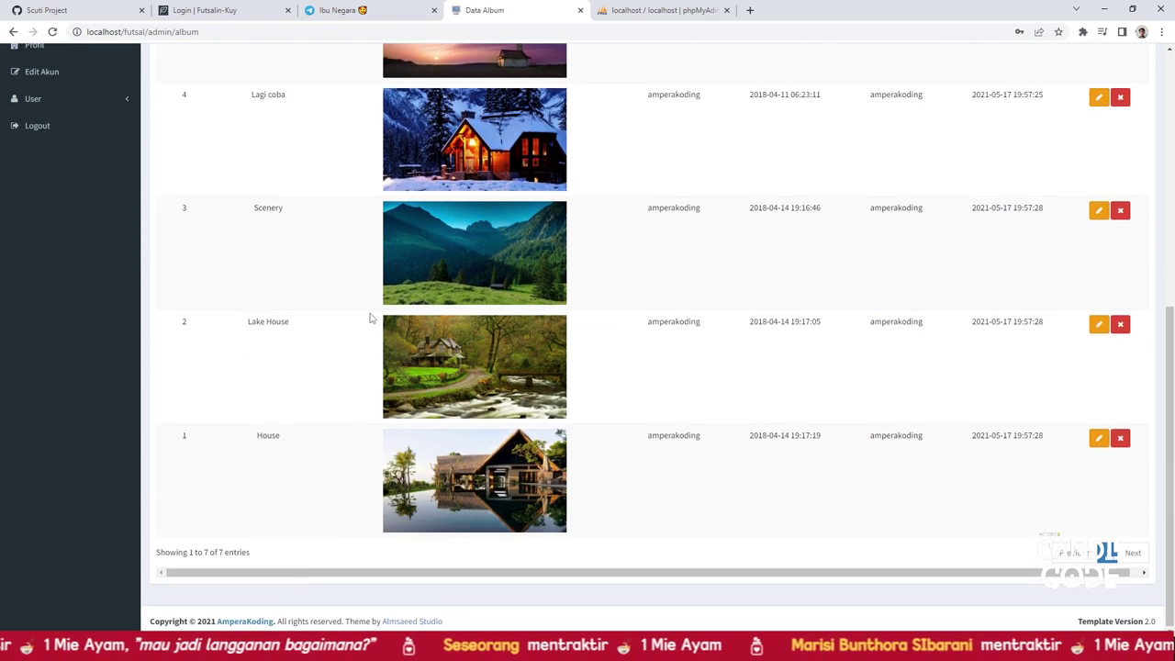
pyautogui.scroll(4, 332, 310)
pyautogui.scroll(1, 331, 310)
pyautogui.click(52, 327)
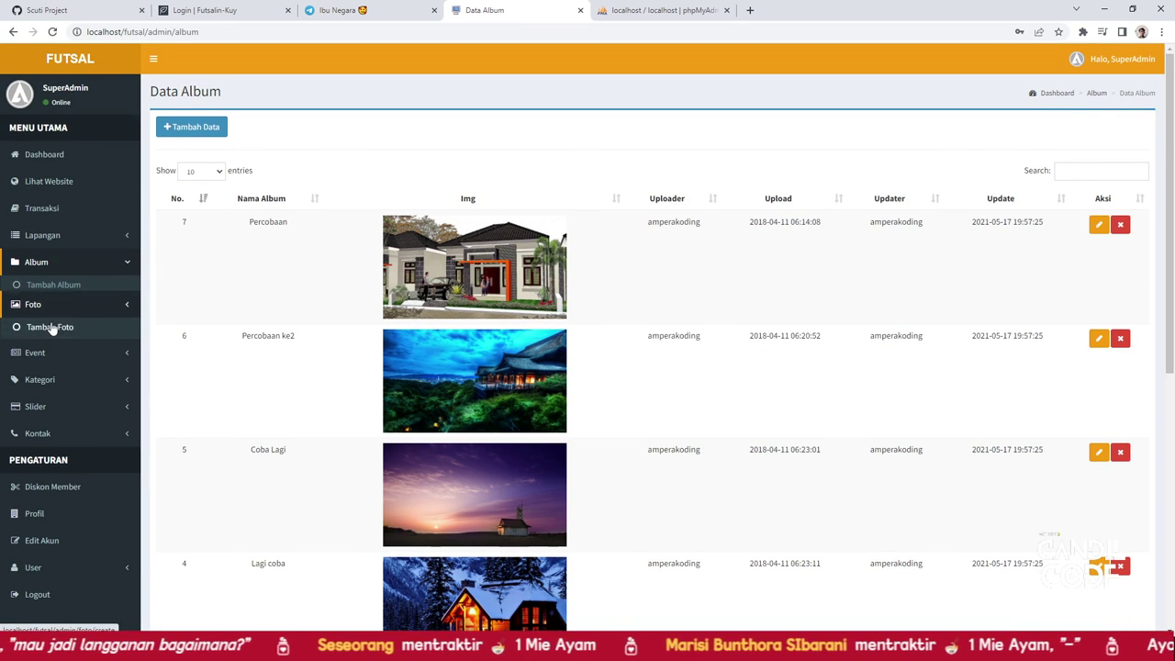
pyautogui.click(51, 316)
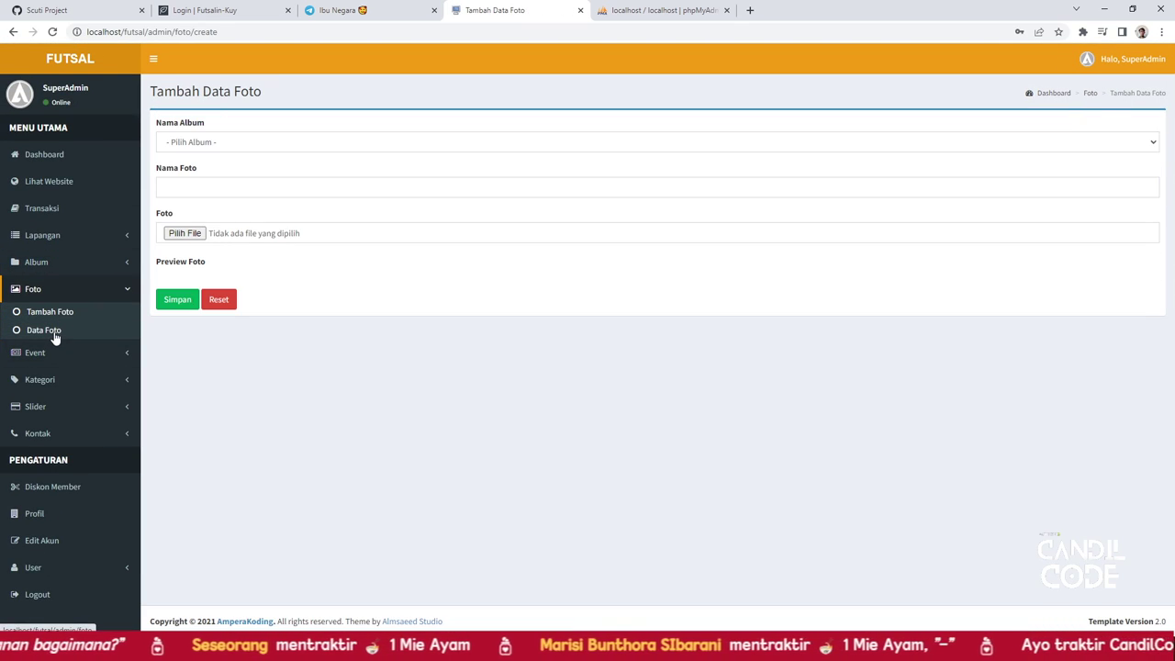
# Check the photo form's album choices, then view the photo list, event form and event list
pyautogui.click(193, 147)
pyautogui.click(194, 149)
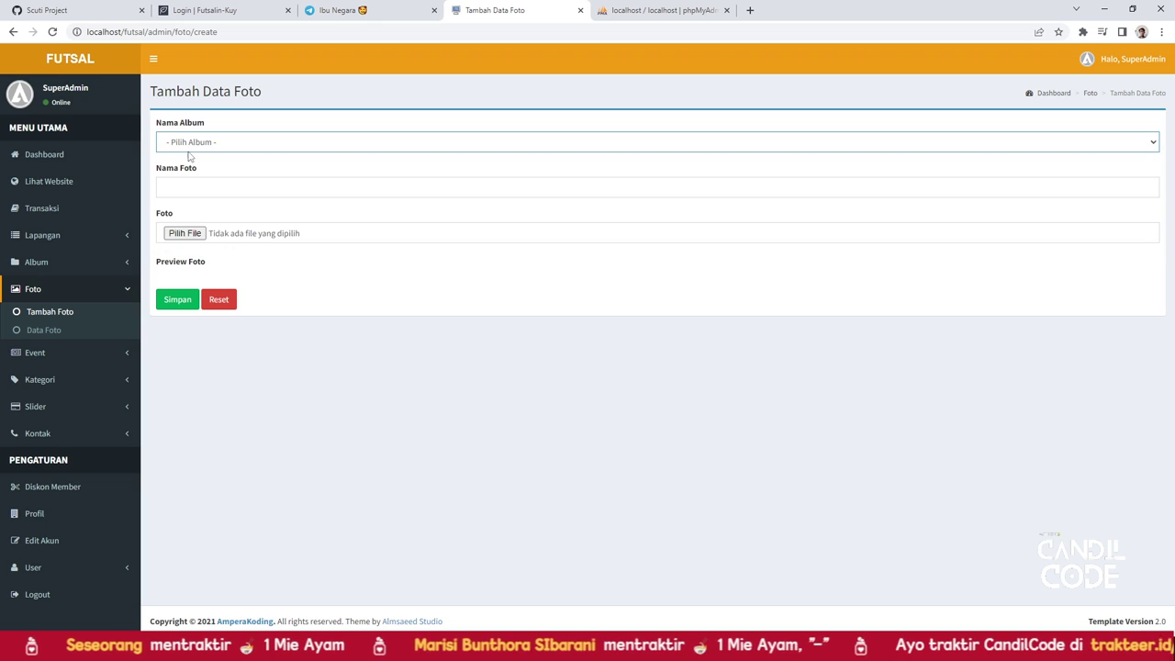
pyautogui.click(57, 333)
pyautogui.scroll(-2, 195, 292)
pyautogui.scroll(2, 113, 245)
pyautogui.click(70, 356)
pyautogui.scroll(-1, 72, 312)
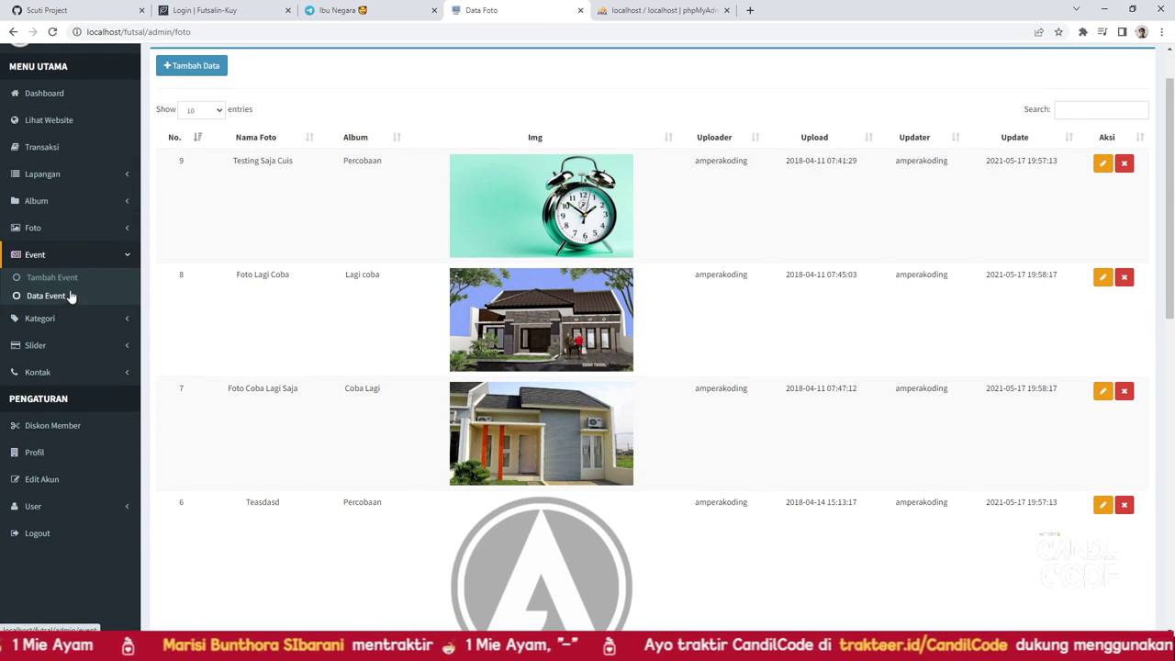
pyautogui.click(57, 278)
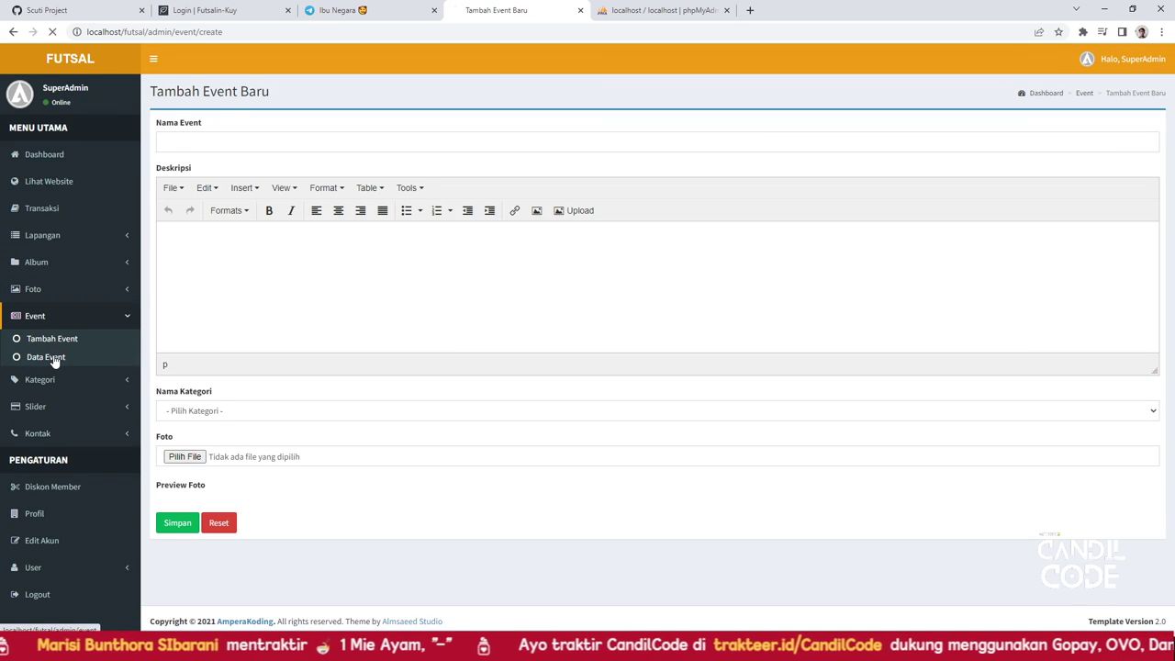
pyautogui.click(54, 362)
# View the category form and list, then the Tambah Slider form and three-entry Data Slider table
pyautogui.click(52, 380)
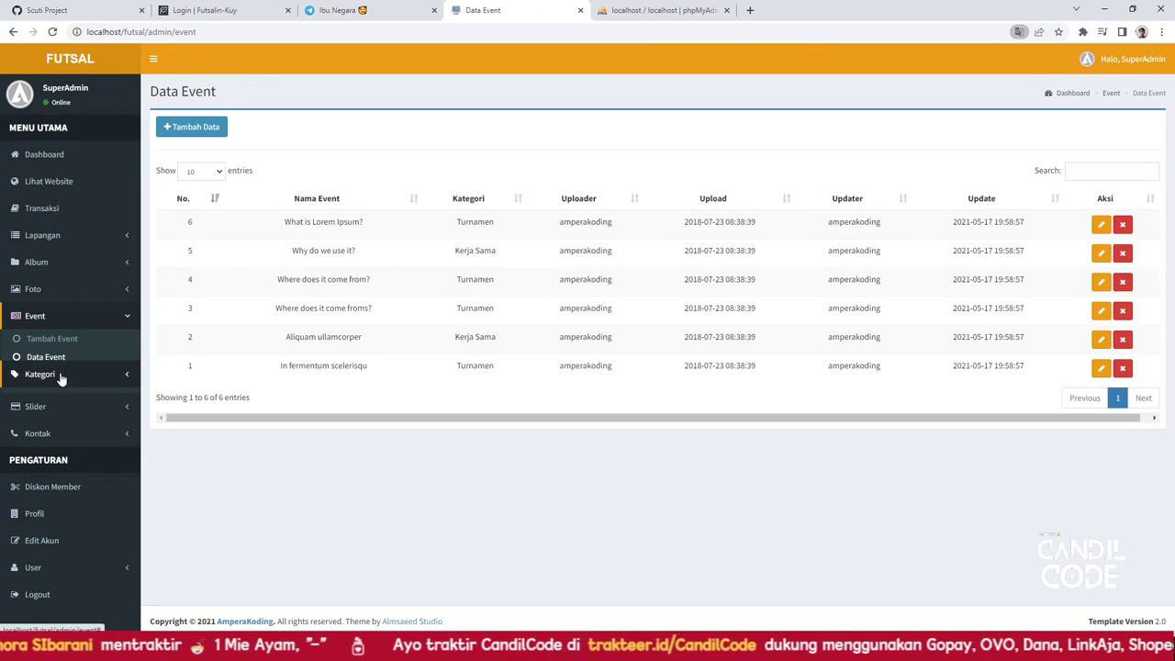
pyautogui.click(61, 371)
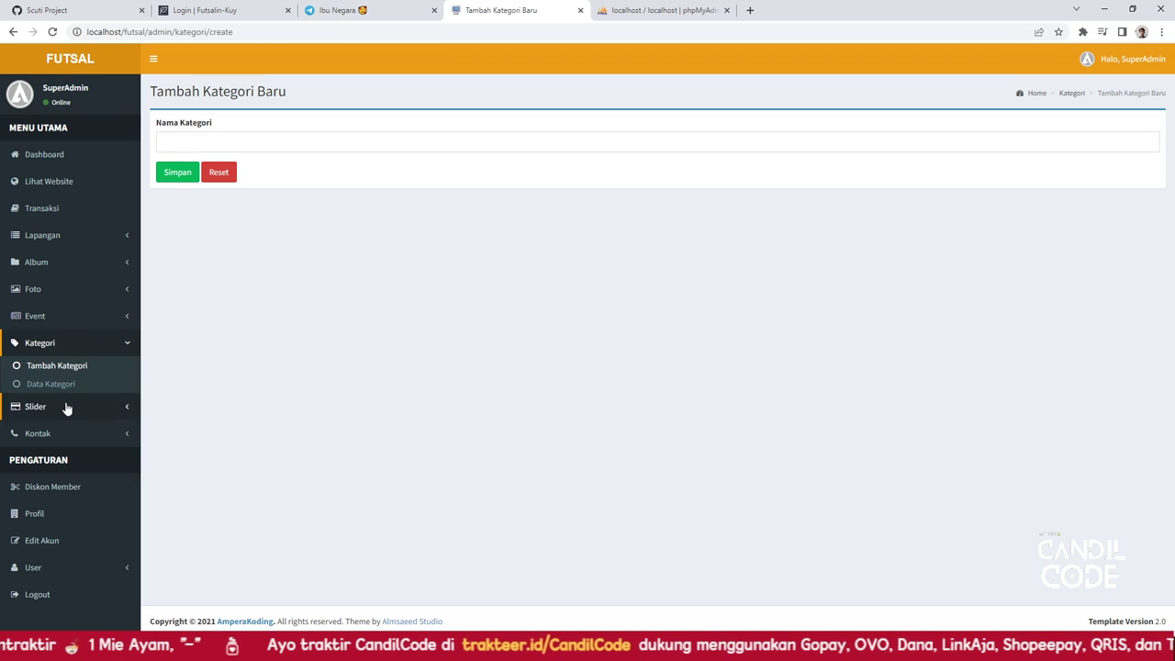
pyautogui.click(61, 390)
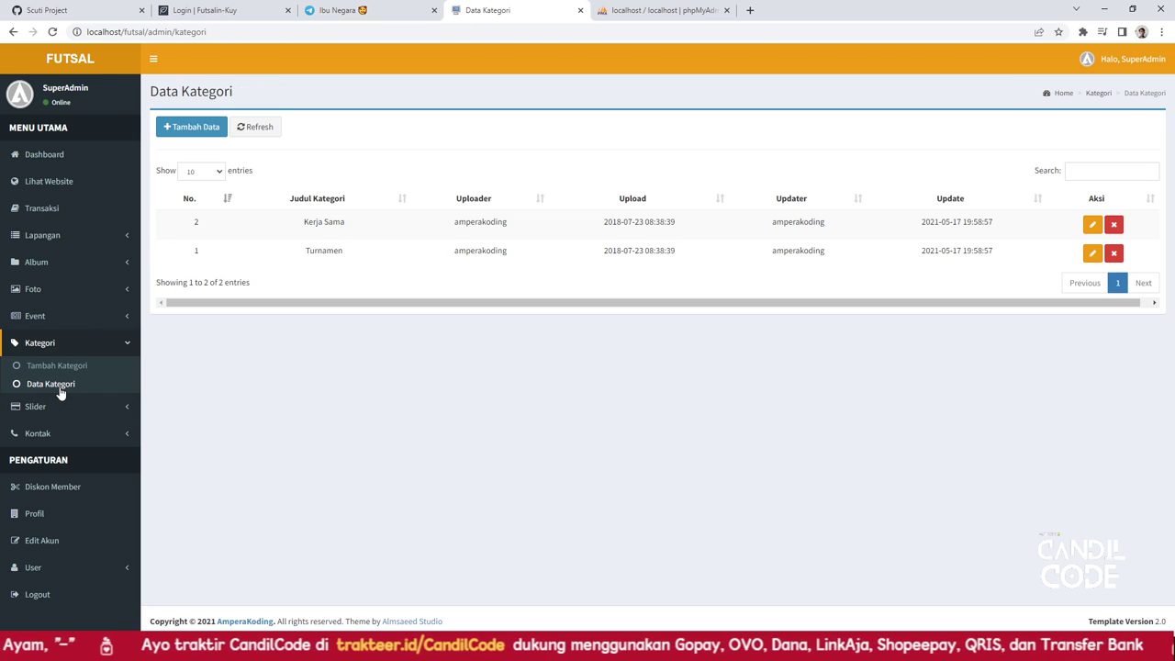
pyautogui.click(58, 406)
pyautogui.click(53, 394)
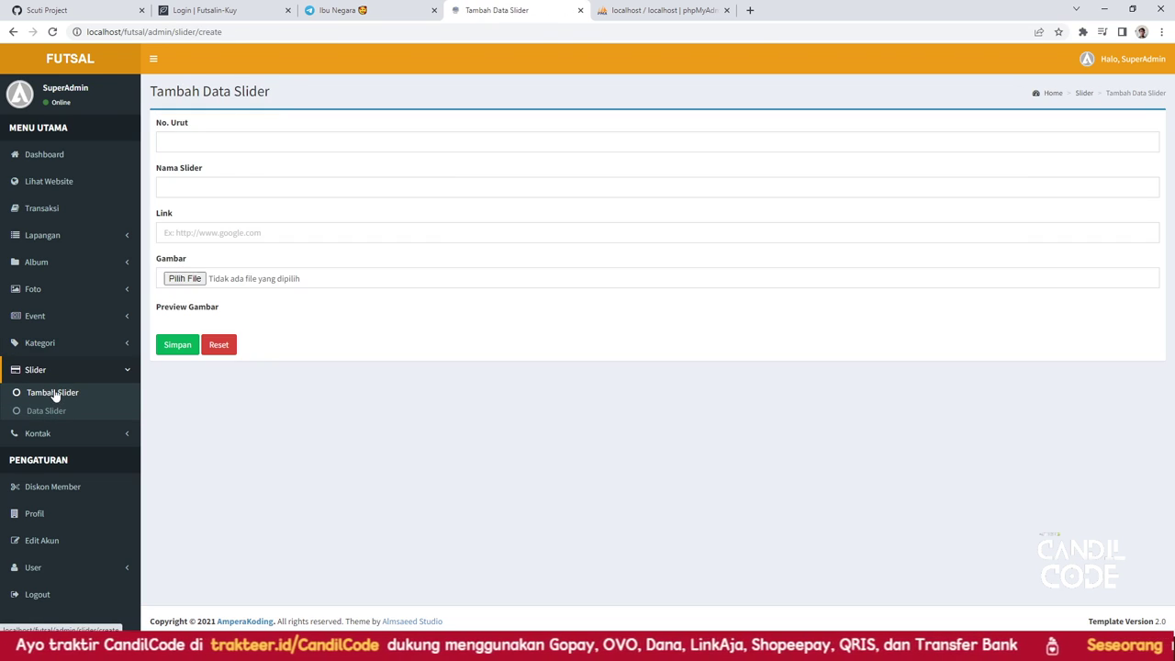
pyautogui.click(54, 411)
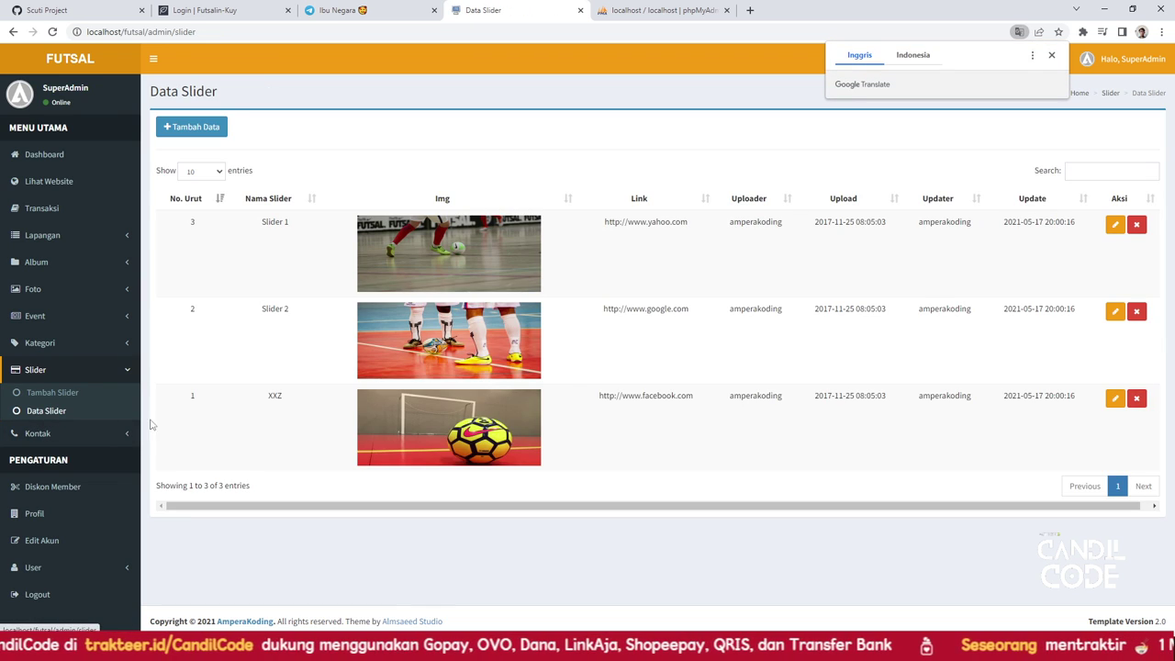
# Preview the public site, view the contact form and three-entry list, then open Diskon Member (50000)
pyautogui.click(59, 187)
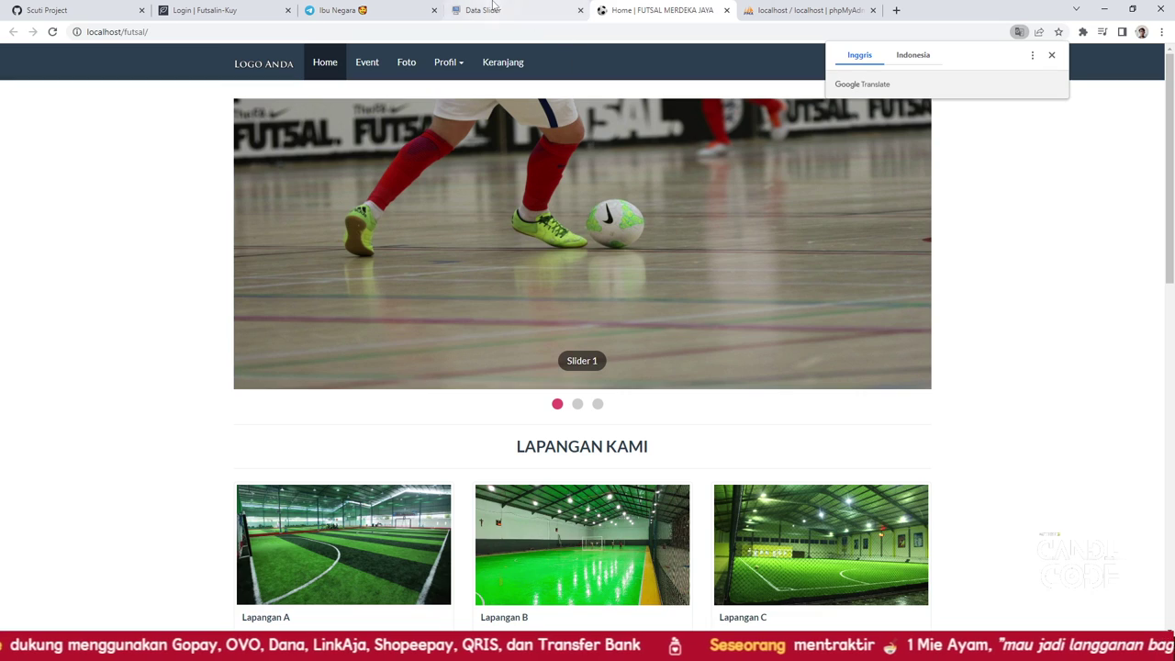
pyautogui.click(496, 11)
pyautogui.click(95, 433)
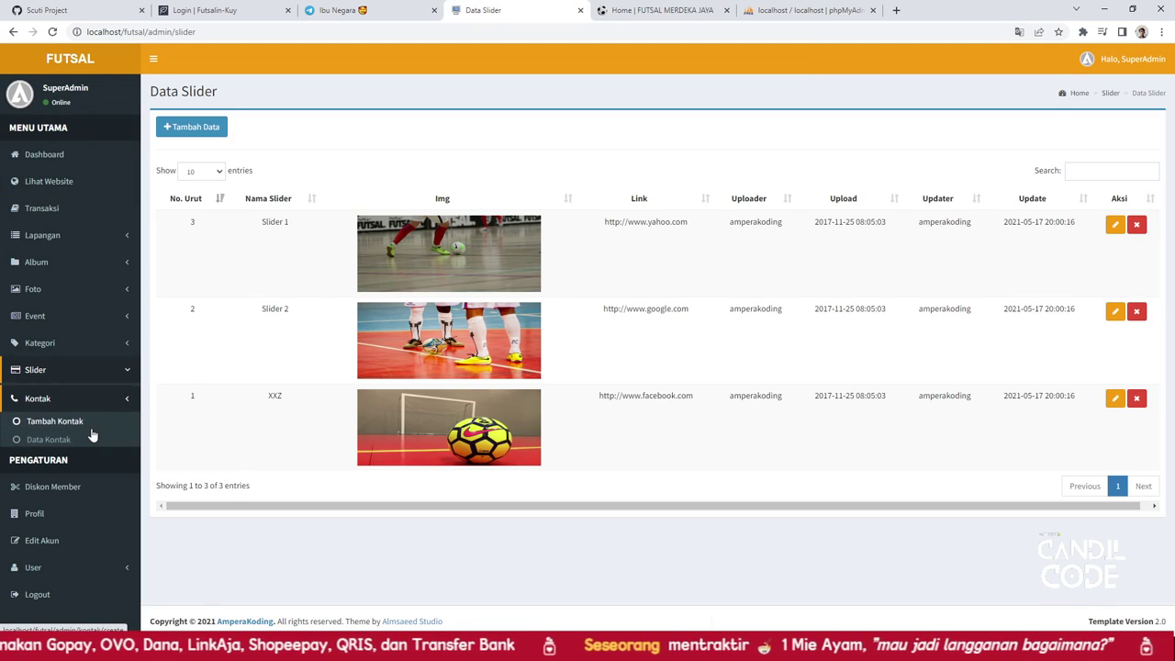
pyautogui.click(51, 421)
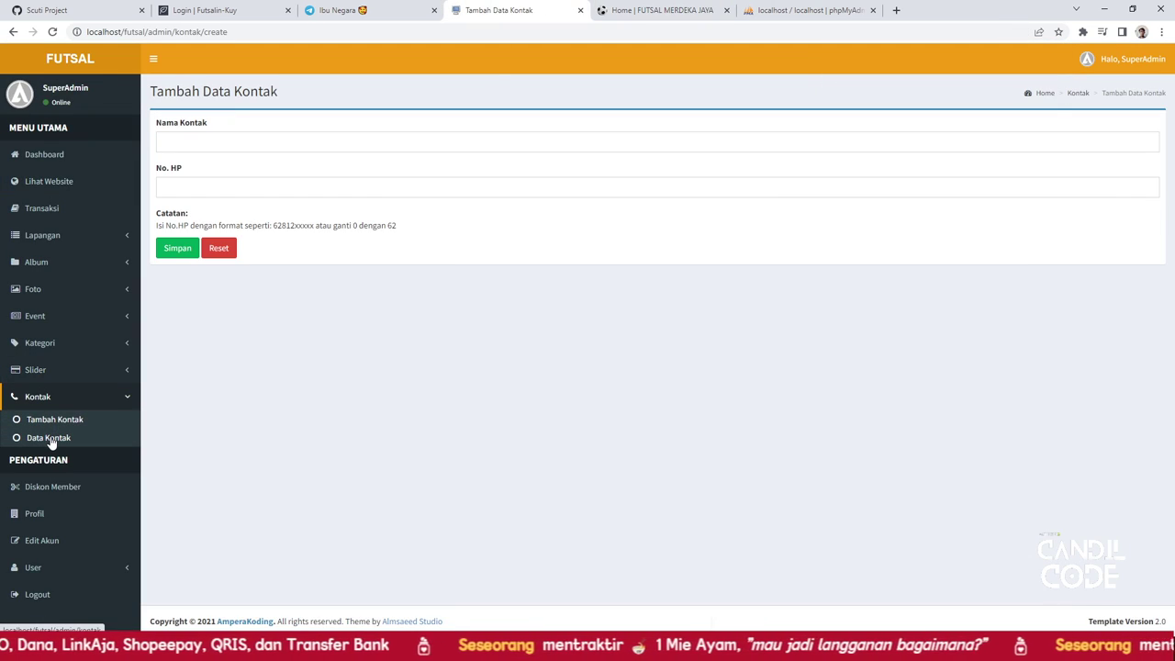
pyautogui.click(51, 440)
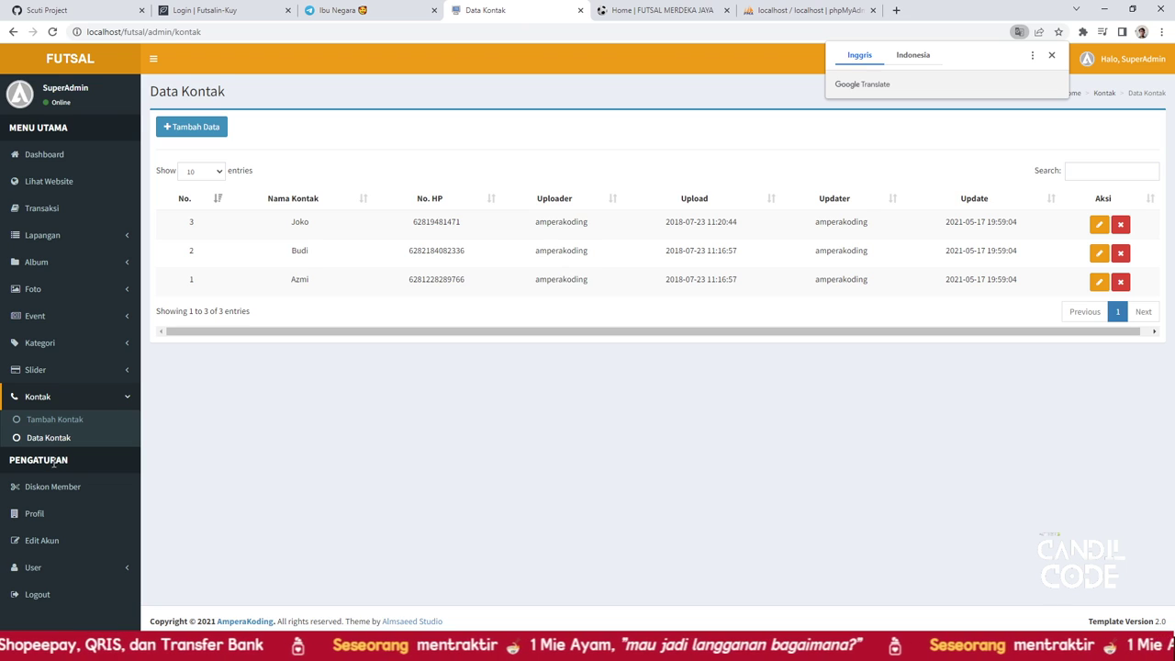
pyautogui.click(52, 489)
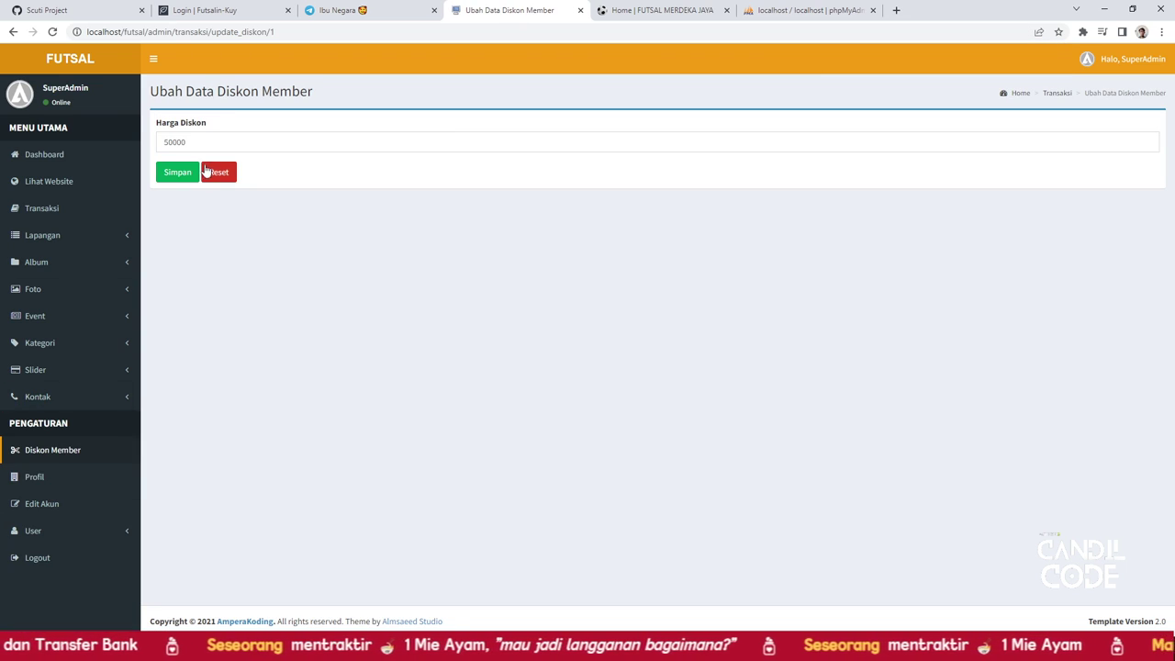
# Review the company profile form's description, name, phone and email fields
pyautogui.click(35, 479)
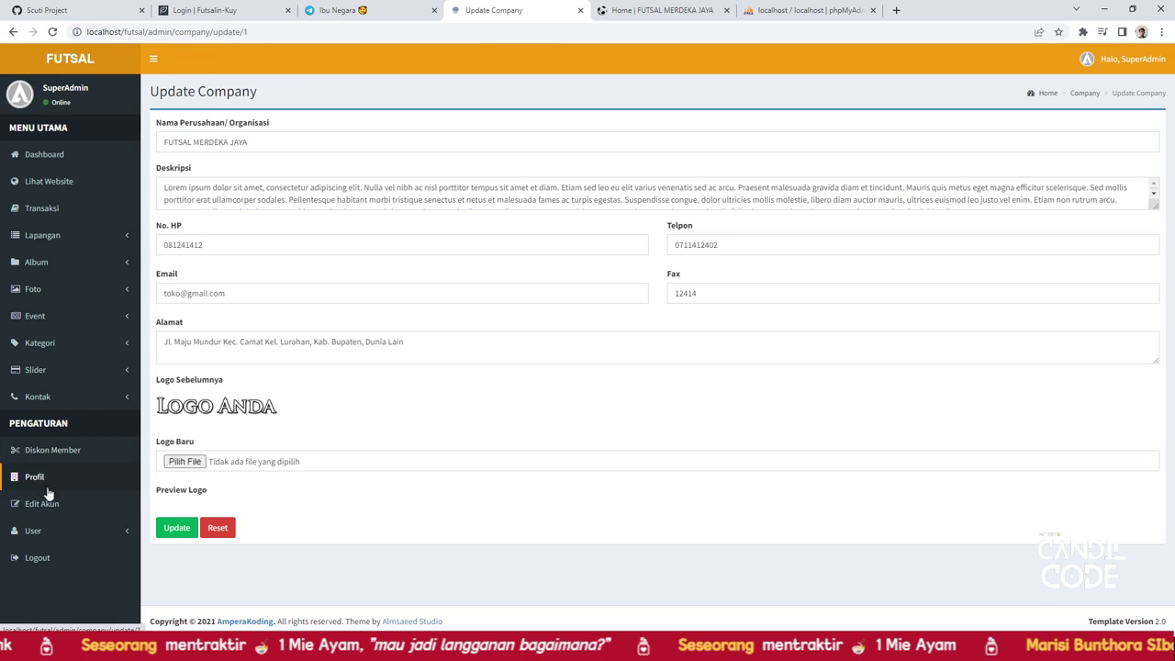
pyautogui.click(181, 199)
pyautogui.click(199, 142)
pyautogui.click(197, 245)
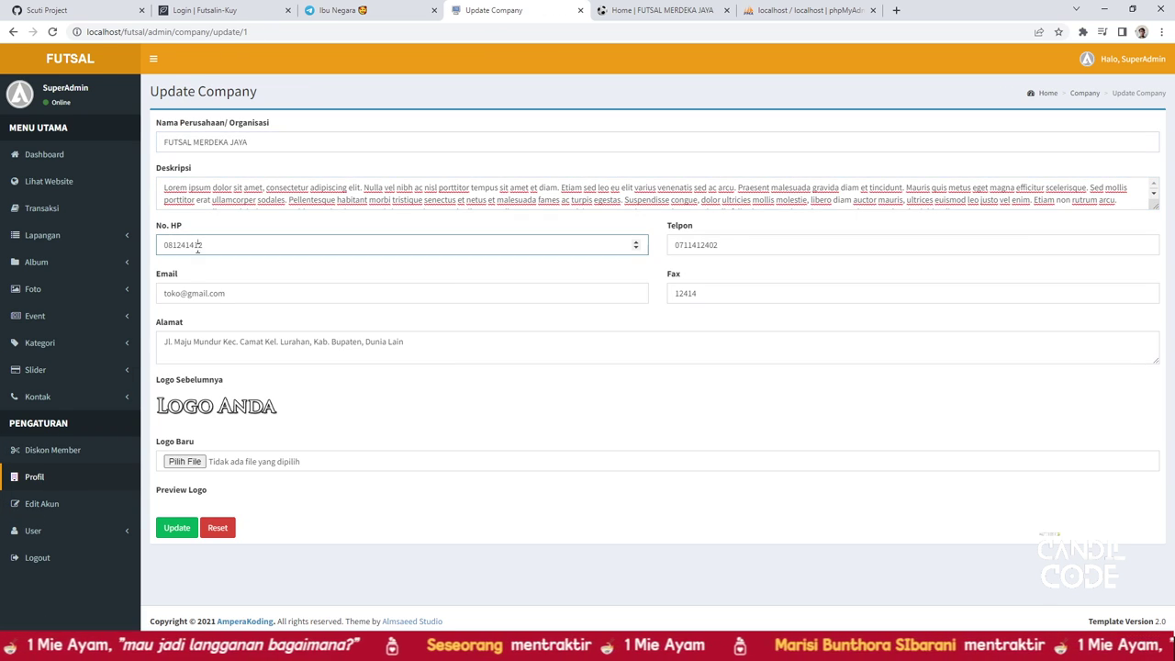
pyautogui.click(226, 294)
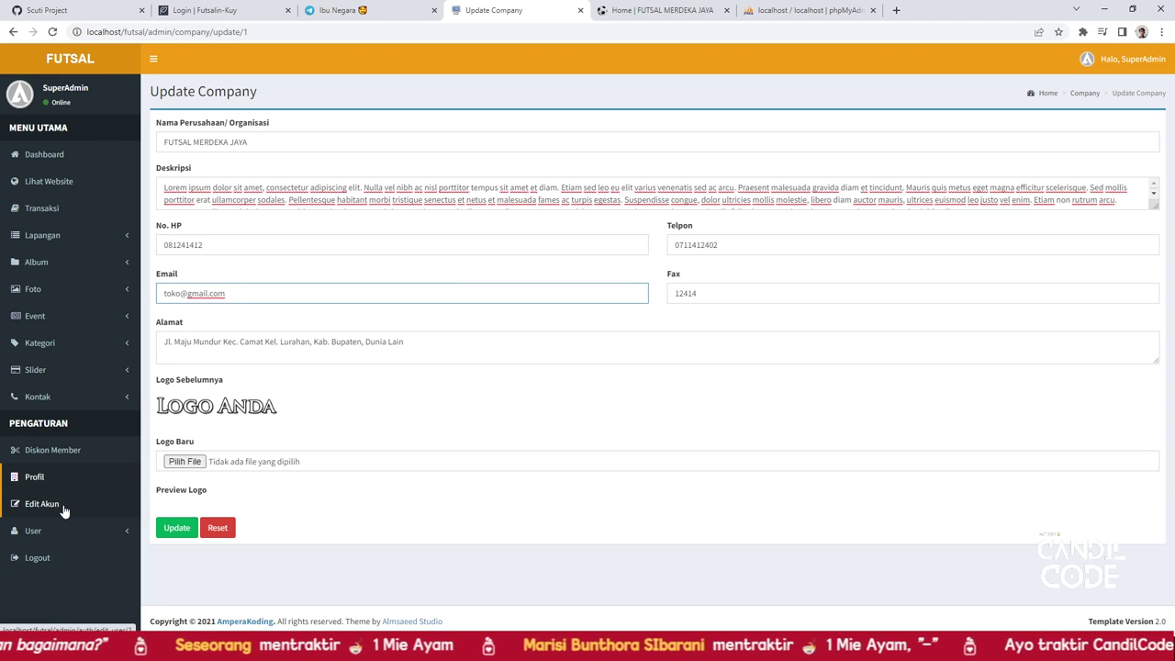
# Visit Edit Akun, the Tambah User form and the four-user Data User list
pyautogui.click(64, 511)
pyautogui.click(54, 535)
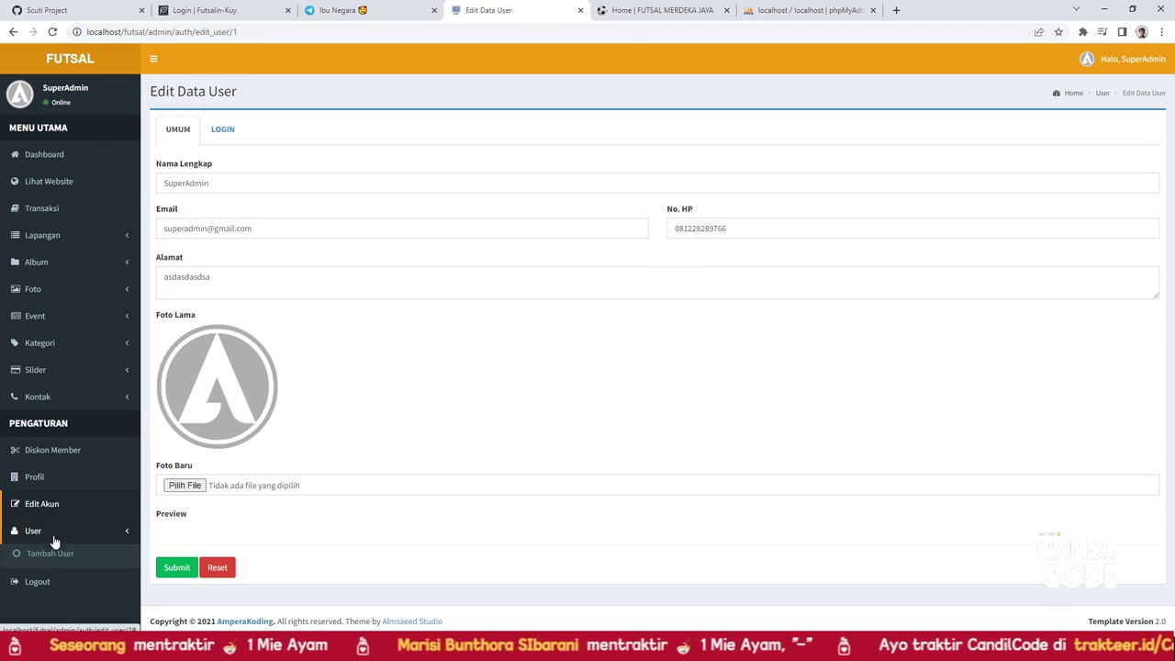
pyautogui.click(55, 555)
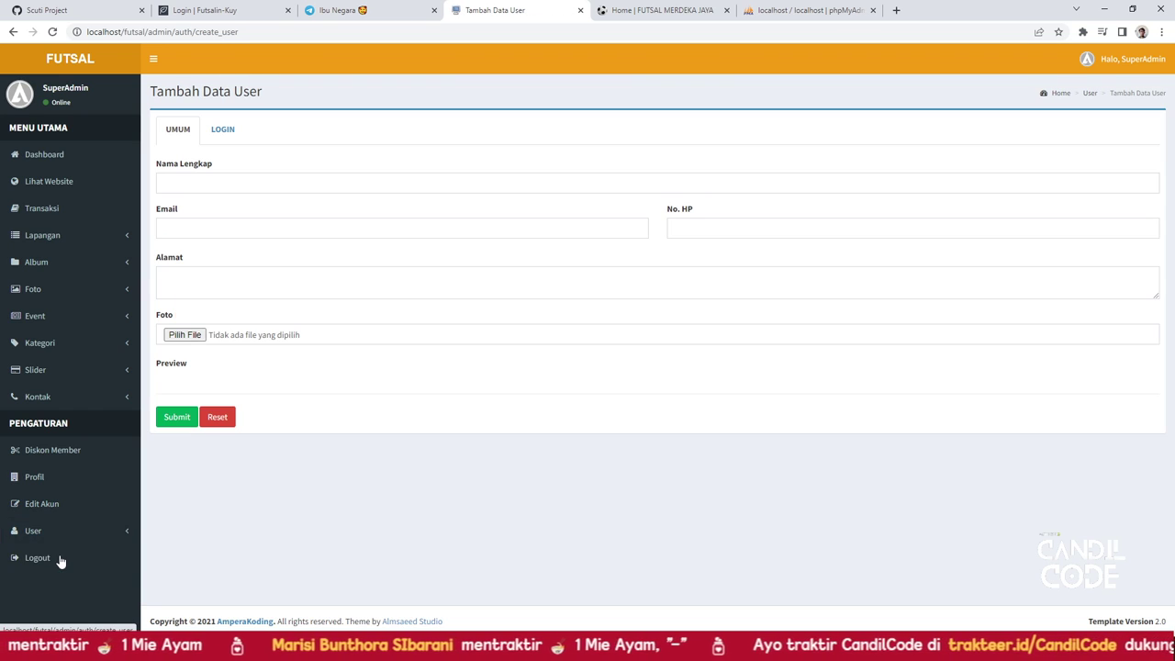
pyautogui.click(55, 573)
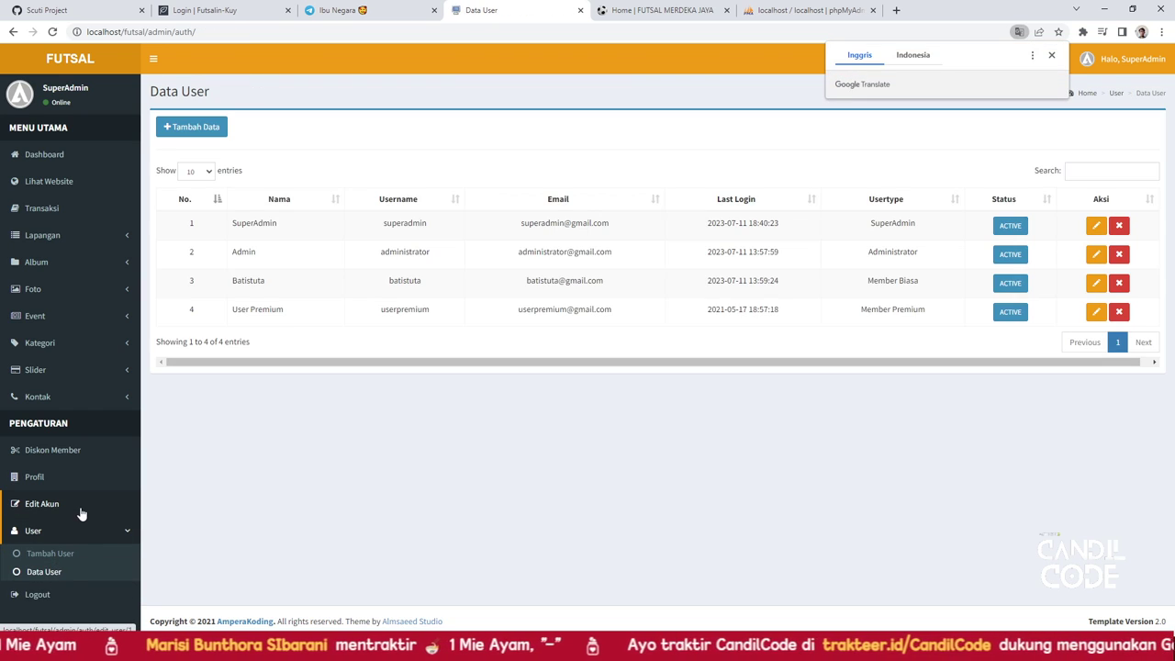
pyautogui.click(61, 158)
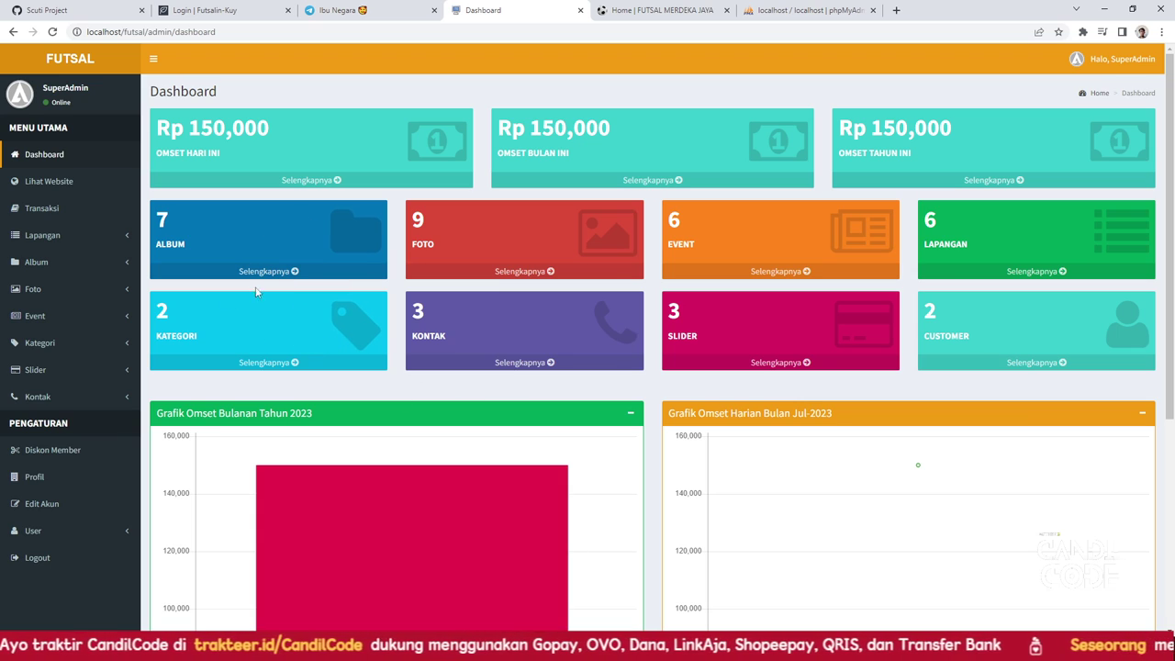
# Log out through the Halo, SuperAdmin menu, then select the admin login part of the address
pyautogui.click(1109, 63)
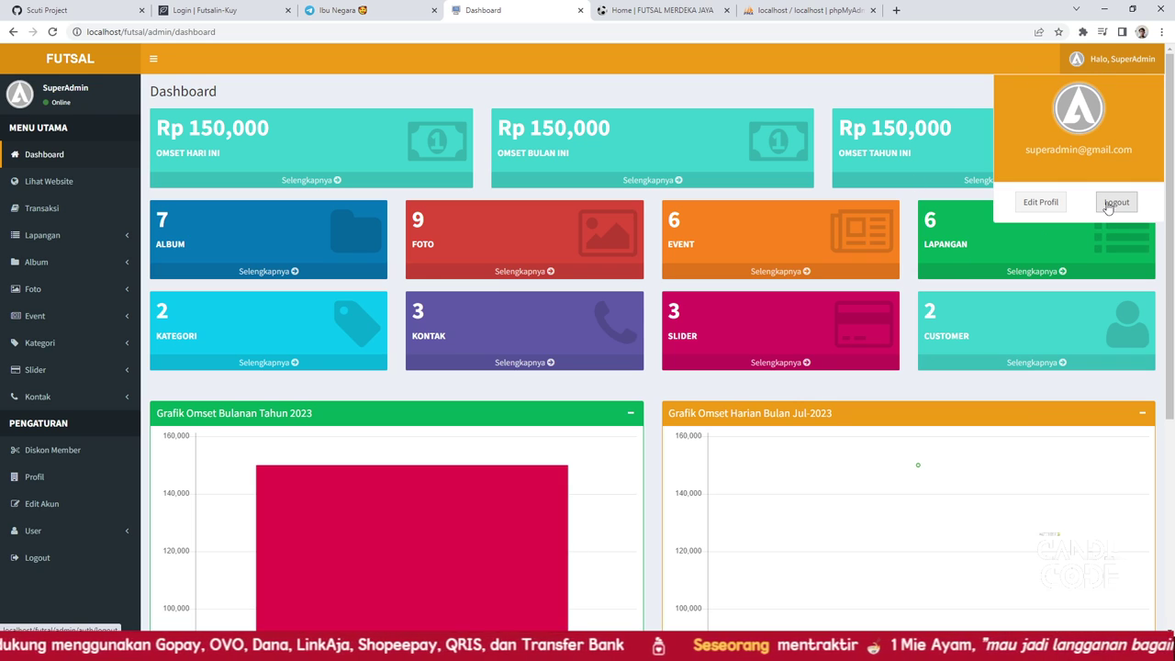
pyautogui.click(1115, 203)
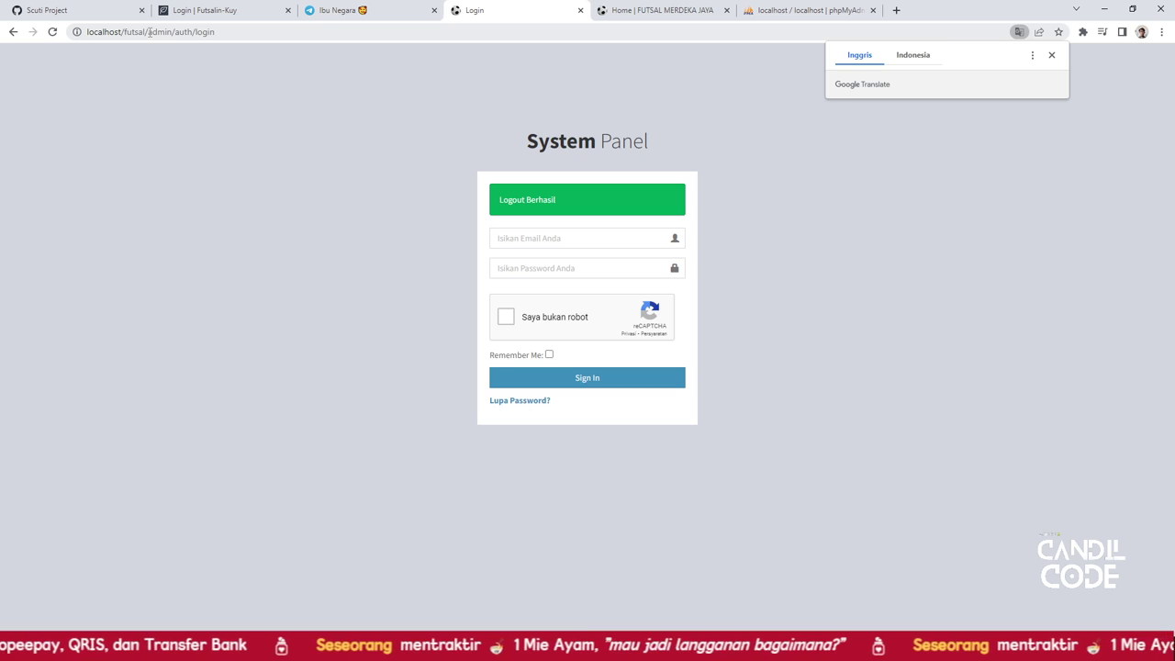
pyautogui.moveTo(149, 31); pyautogui.dragTo(273, 37)
# Load the public futsal site's home page and go to the customer login page
pyautogui.press('BackSpace')
pyautogui.press('Return')
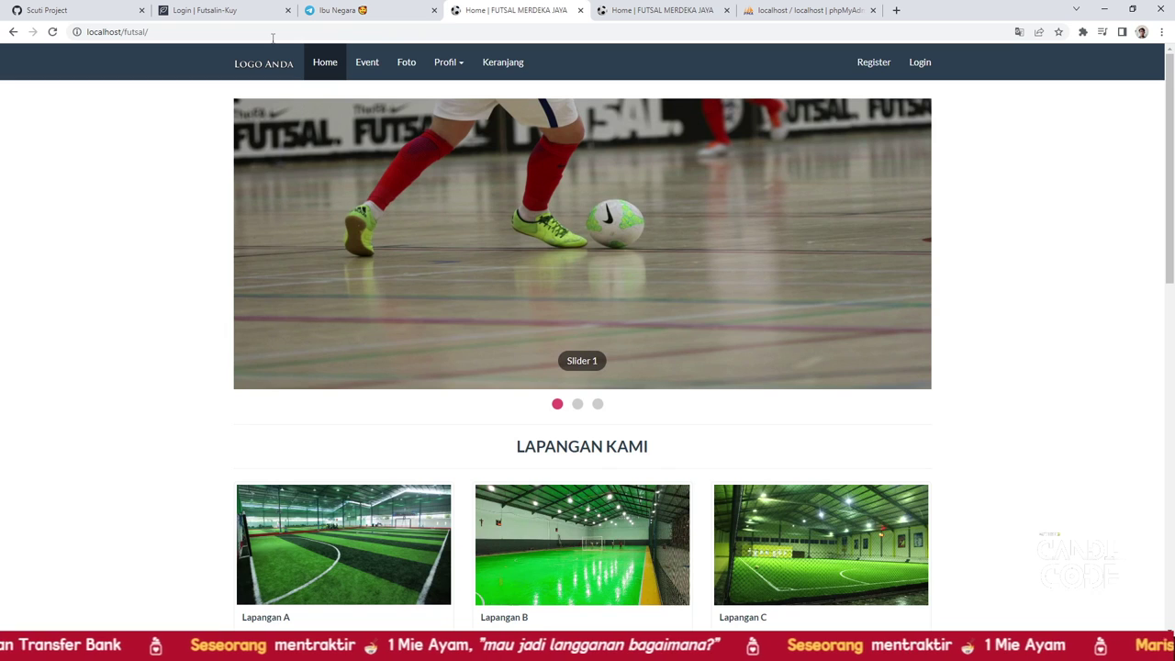
pyautogui.click(922, 66)
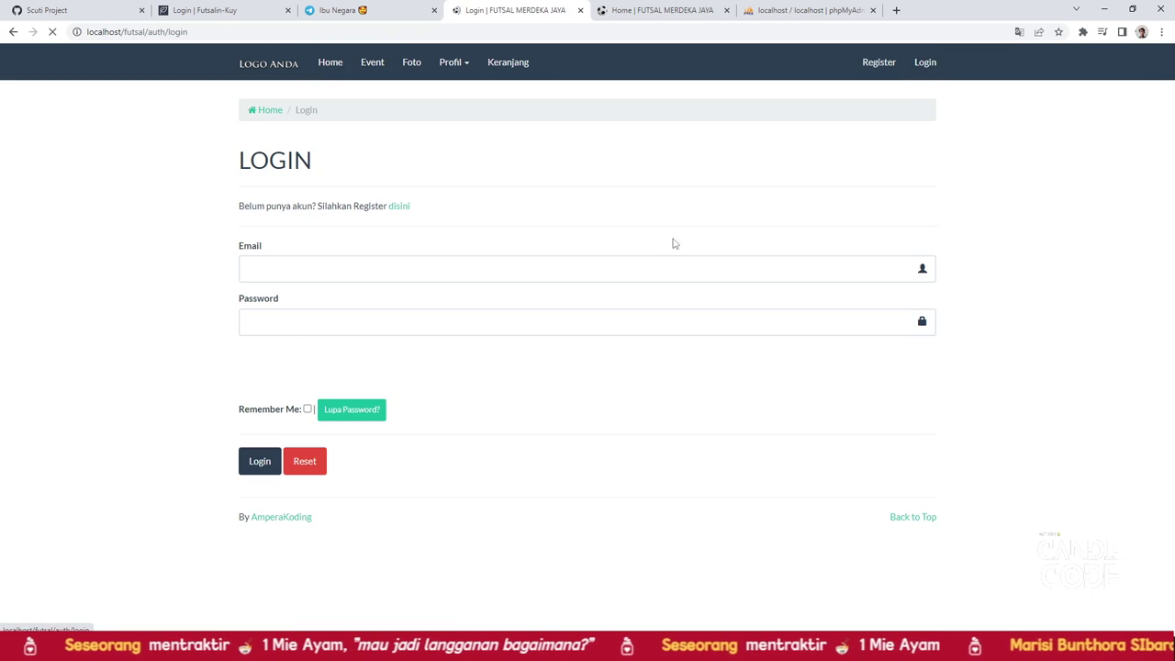
pyautogui.click(883, 66)
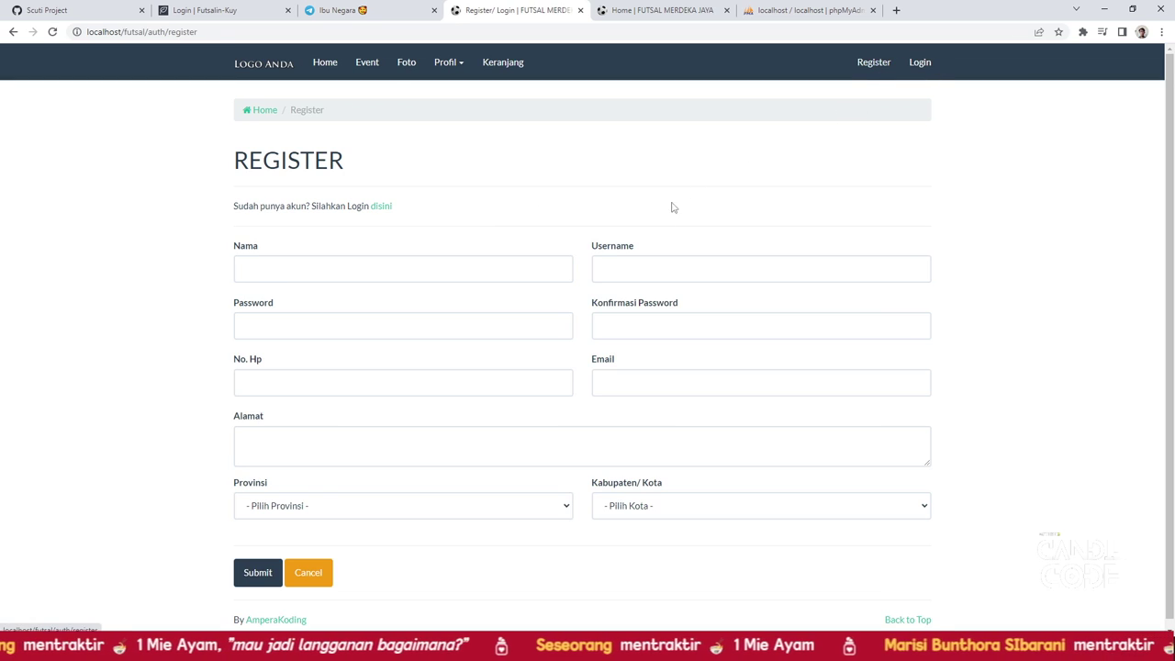
pyautogui.click(914, 68)
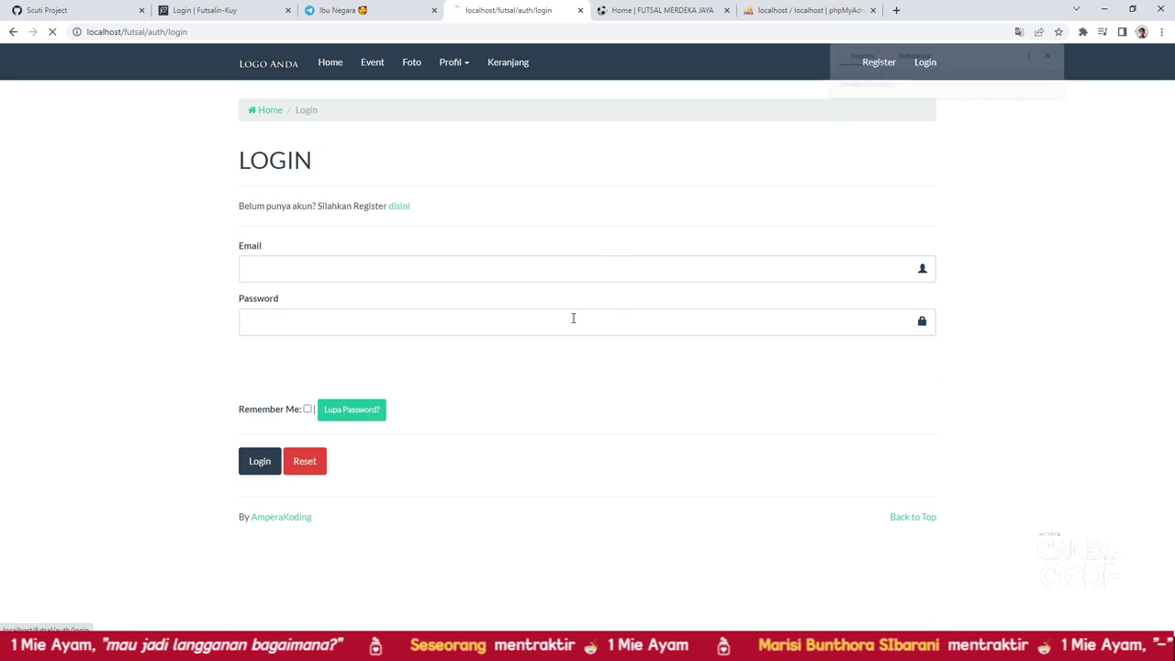
# Enter the customer's e-mail address and account password in the login form
pyautogui.click(344, 269)
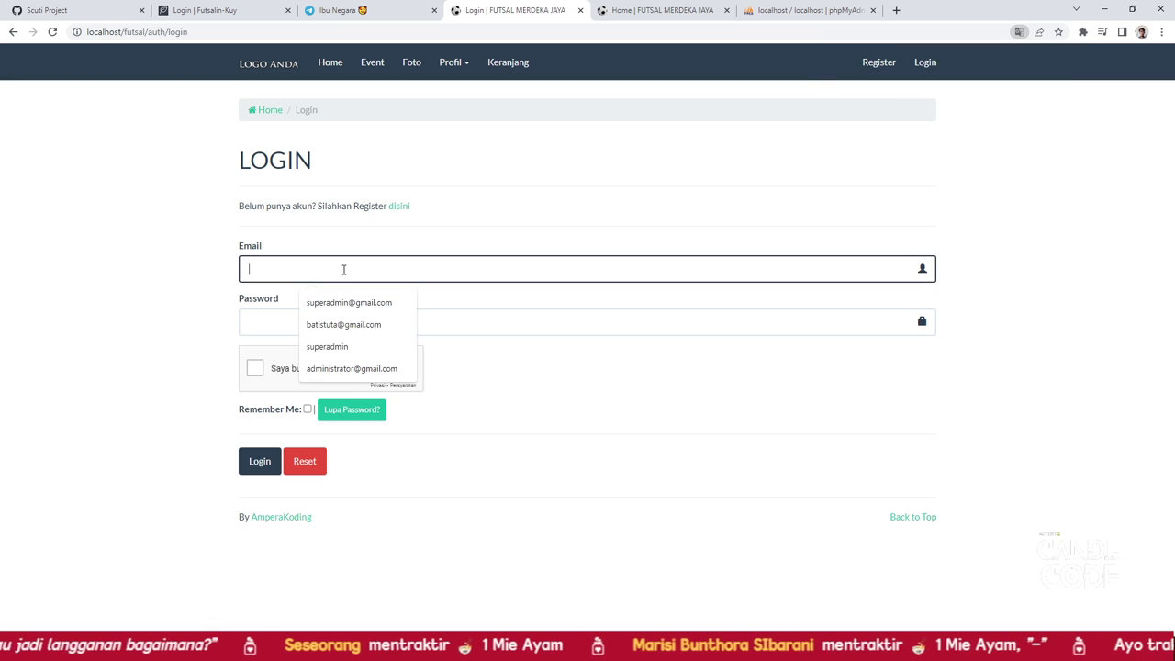
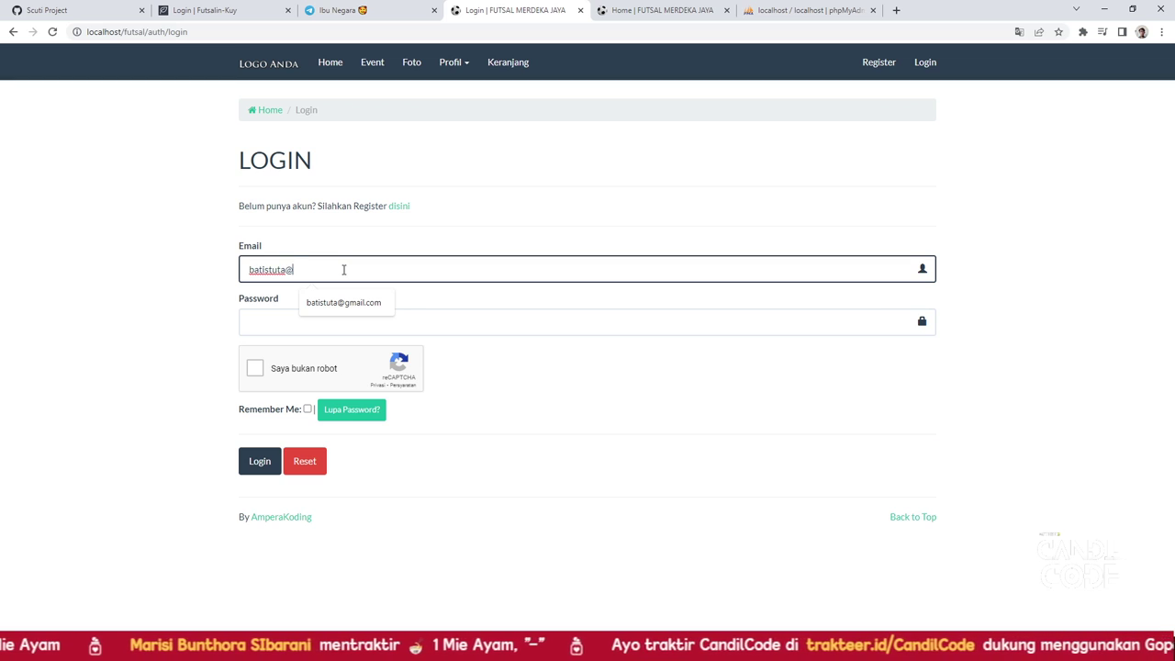
pyautogui.click(344, 304)
pyautogui.click(310, 327)
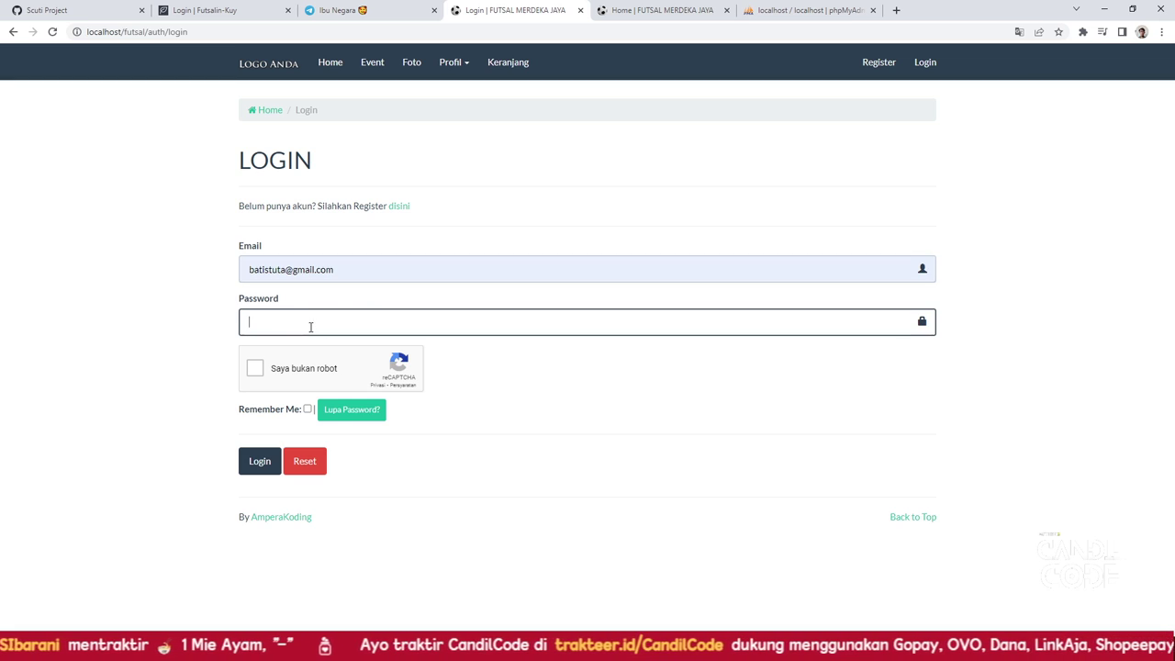
pyautogui.write('1')
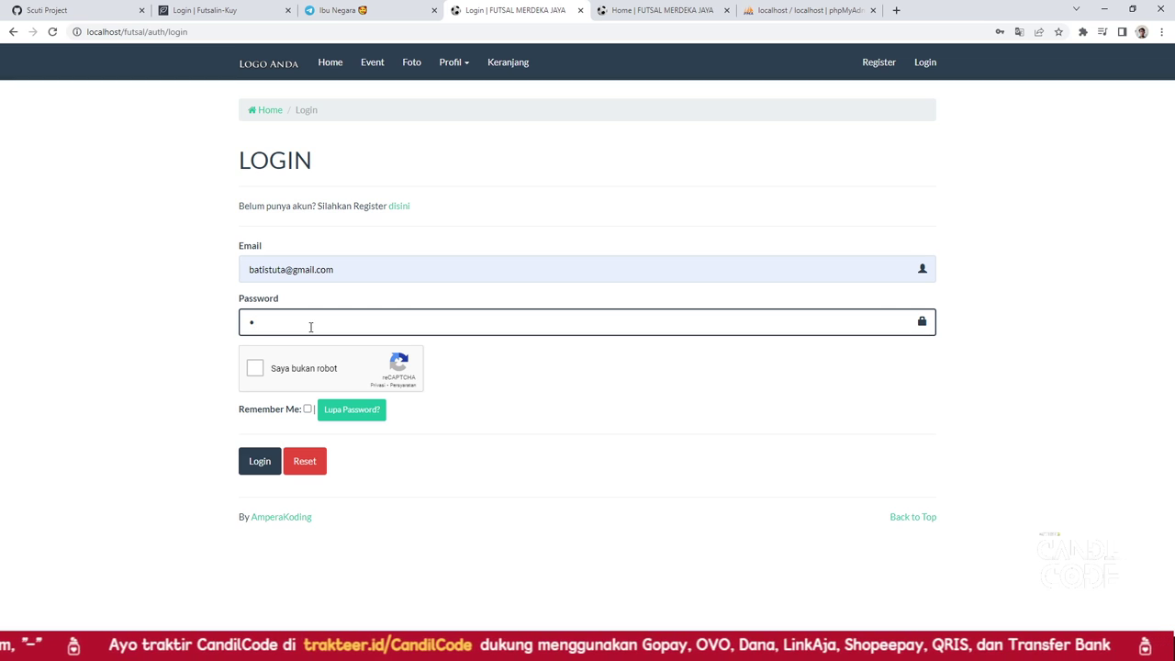
pyautogui.write('234')
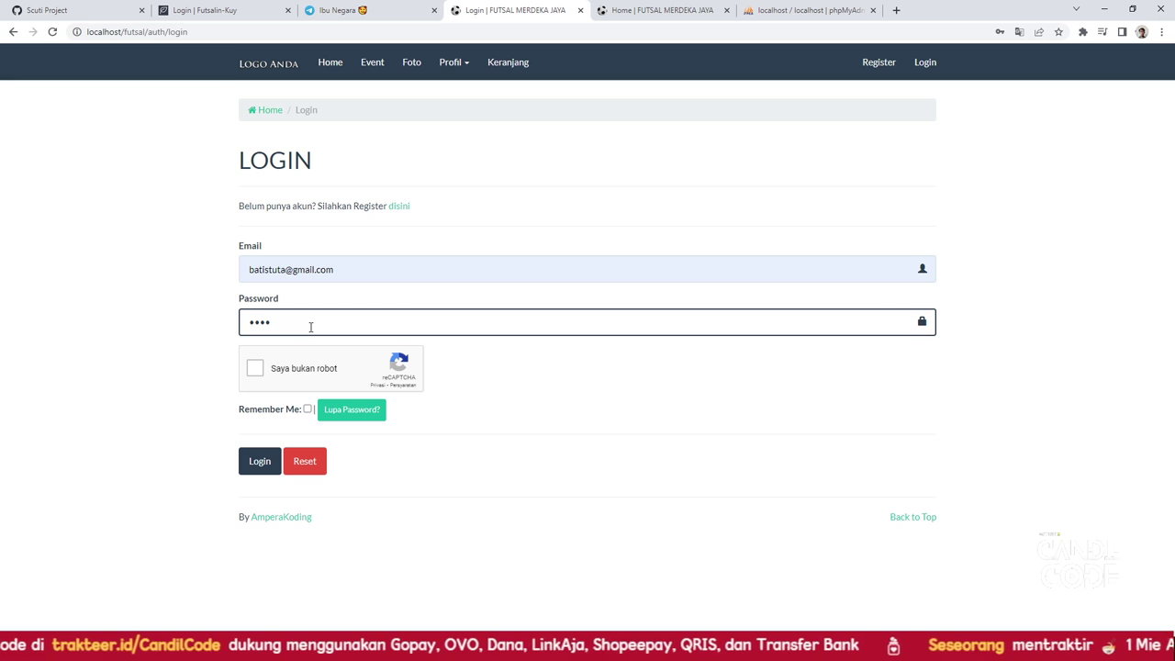
pyautogui.write('56789')
# Pass the reCAPTCHA check, log in, and dismiss the browser's password warning
pyautogui.click(255, 368)
pyautogui.click(249, 464)
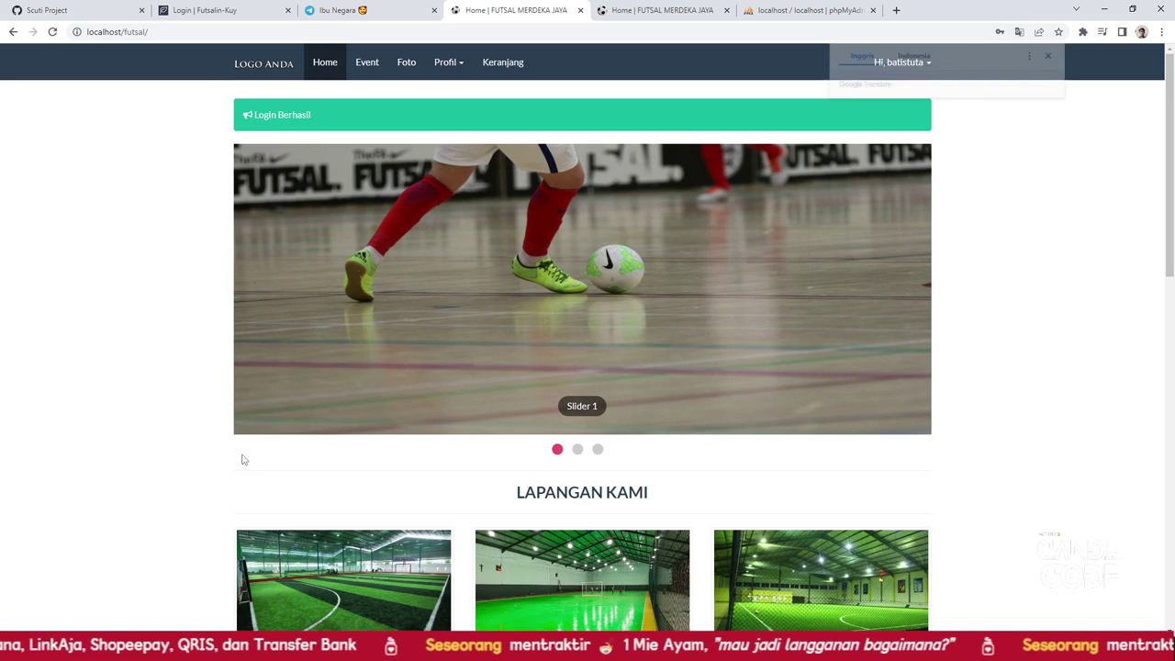
pyautogui.click(696, 208)
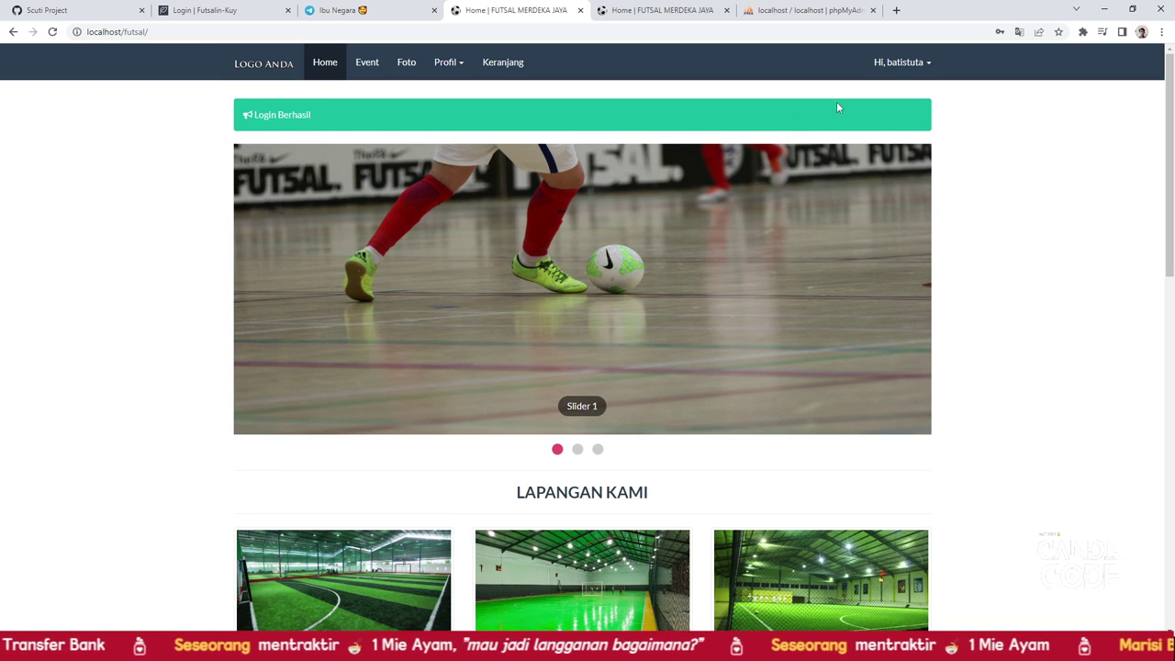
pyautogui.click(891, 73)
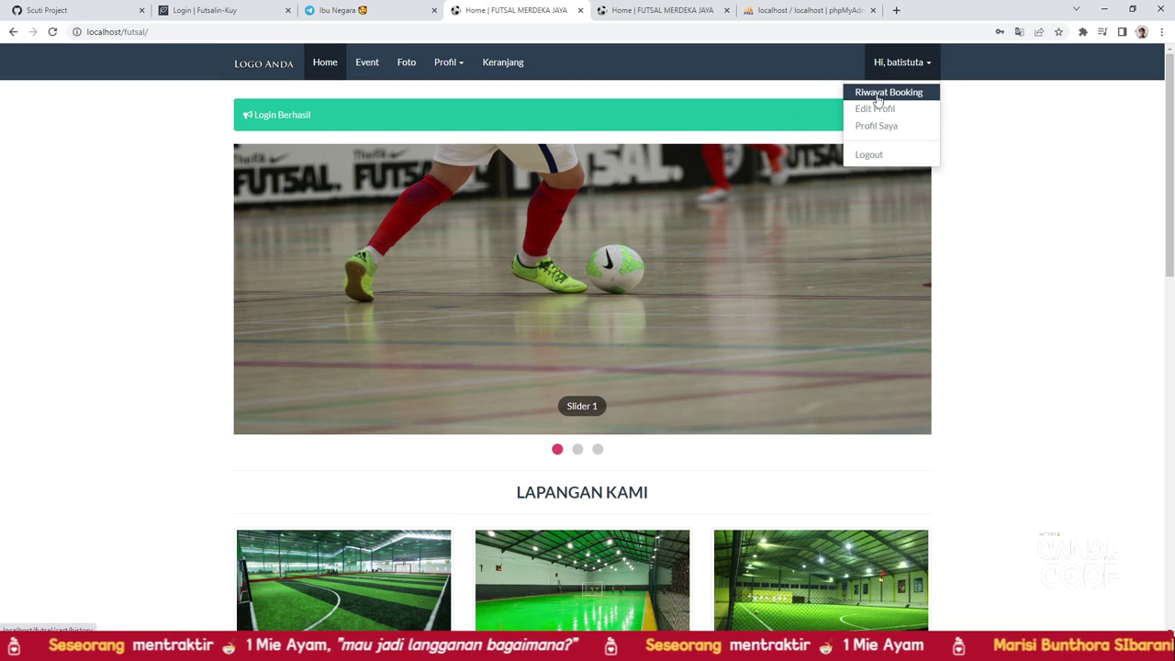
pyautogui.click(874, 110)
# Book Lapangan B for 11 July 2023 starting 08:00:00 and check out to the unpaid invoice
pyautogui.scroll(-3, 303, 386)
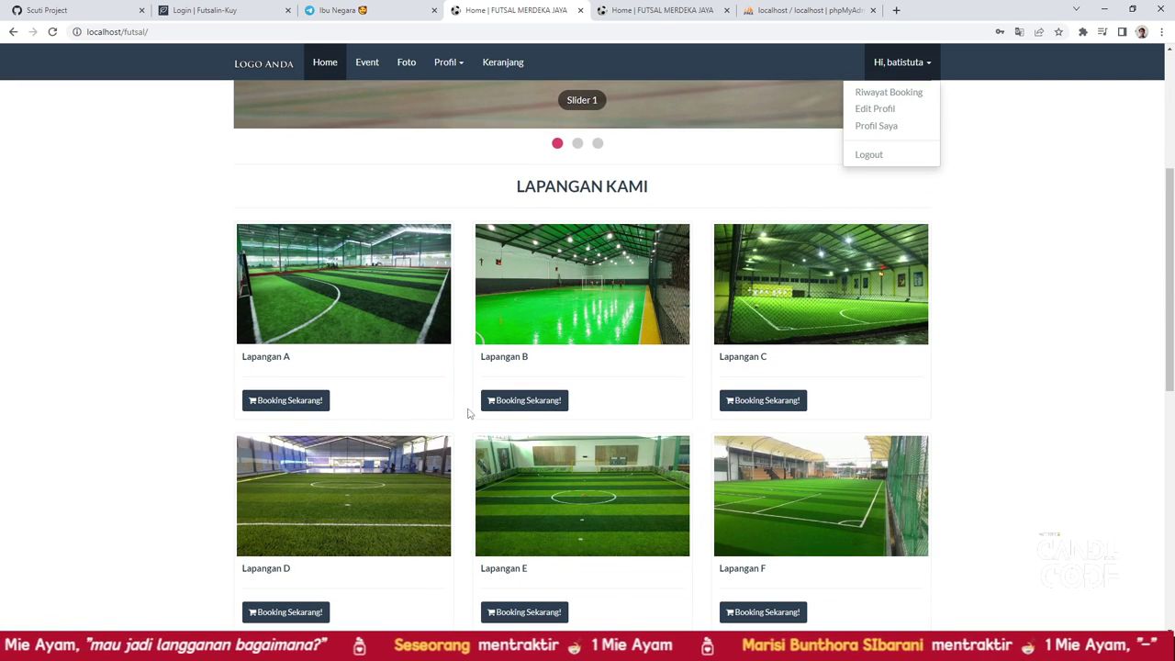
pyautogui.click(522, 404)
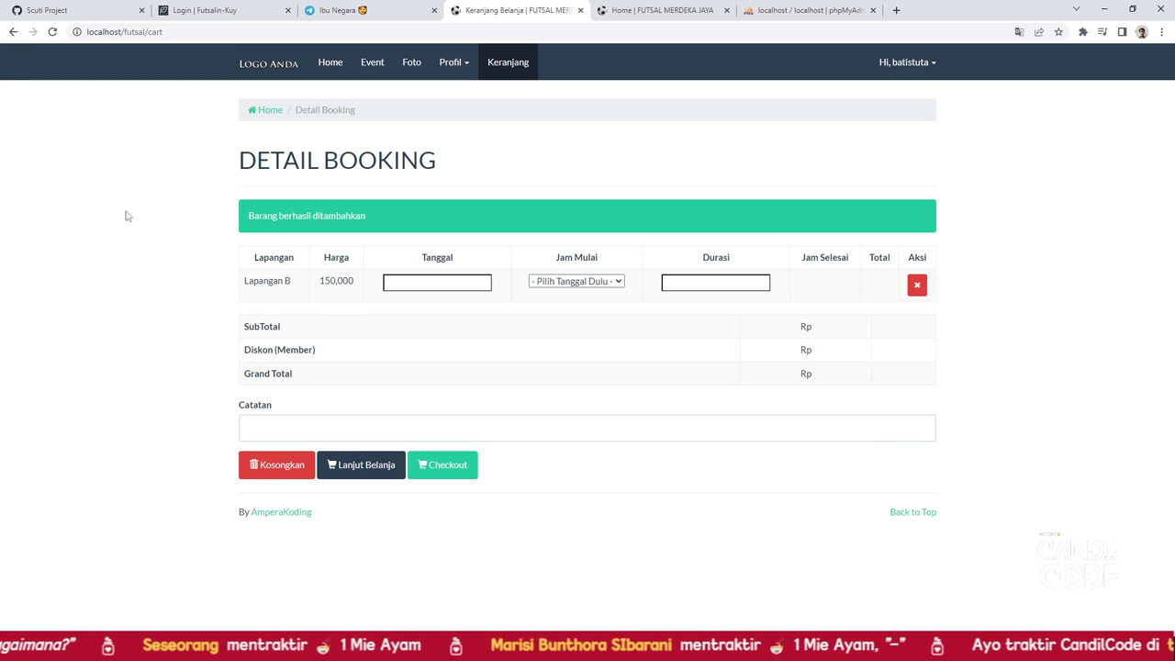
pyautogui.click(420, 283)
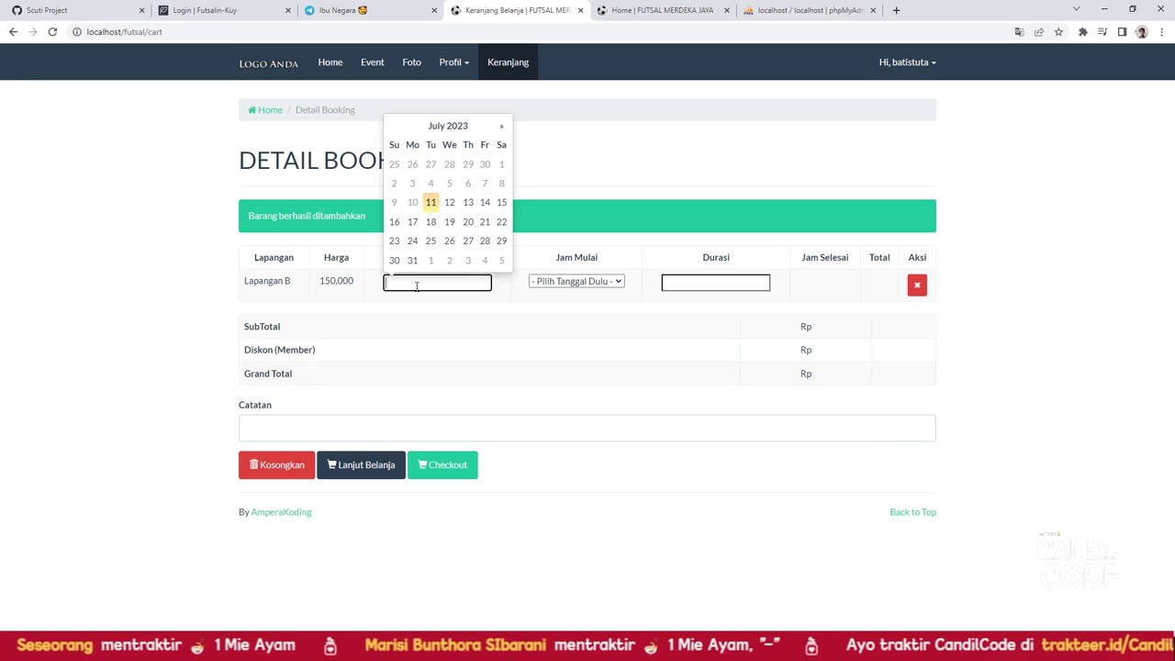
pyautogui.click(431, 204)
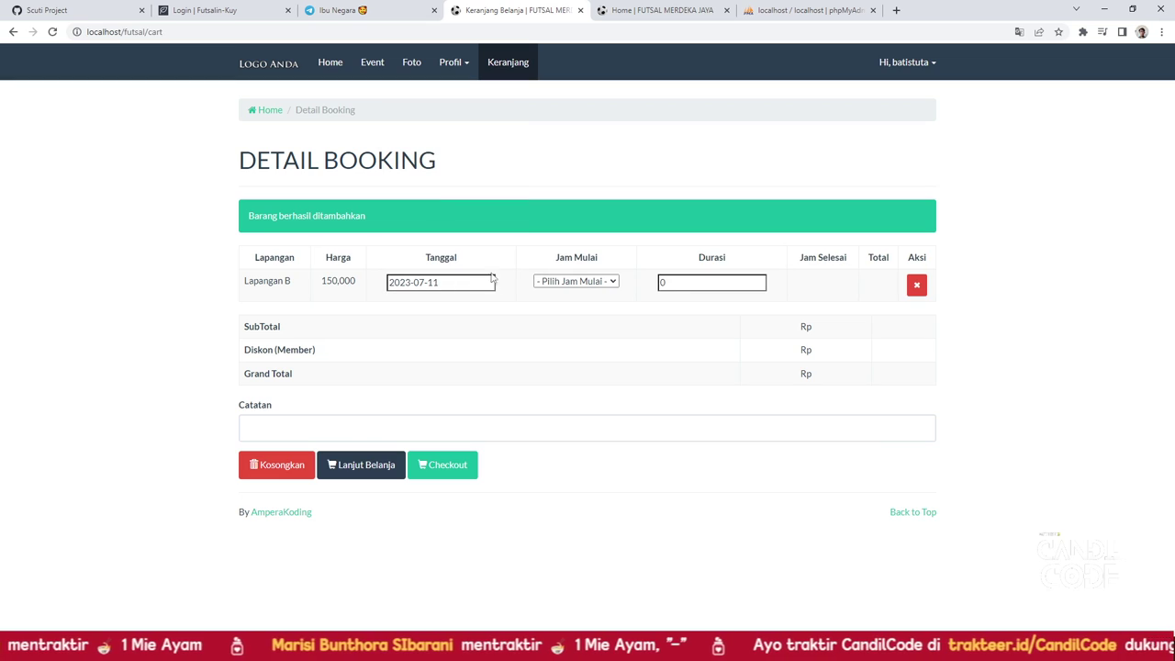
pyautogui.click(557, 282)
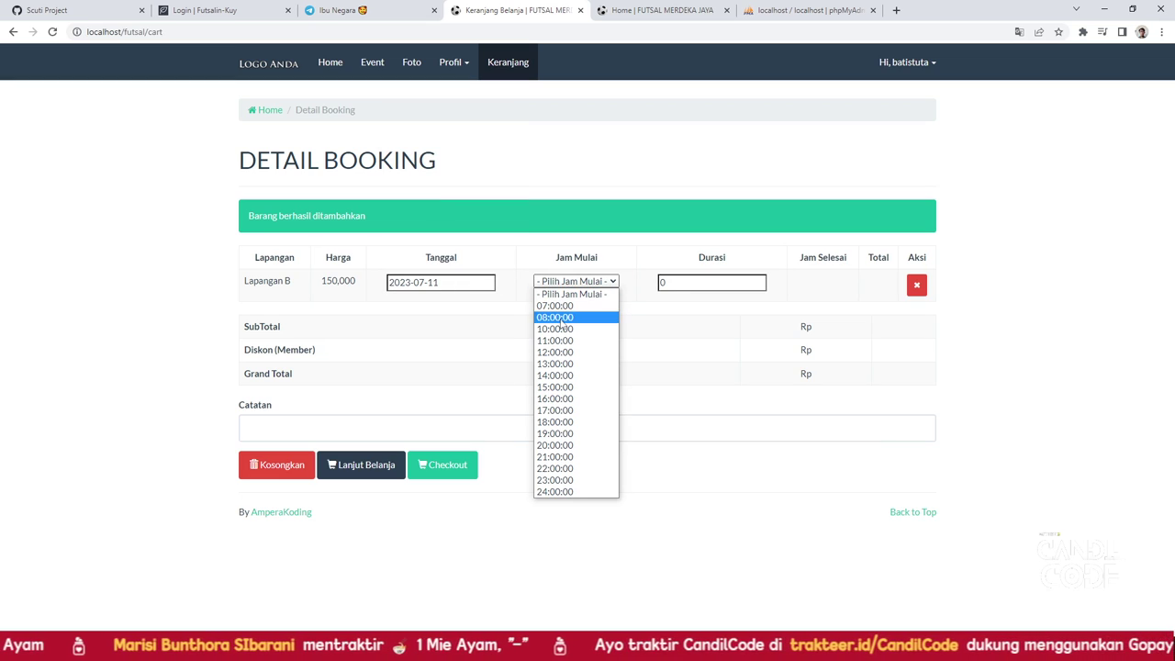
pyautogui.click(561, 319)
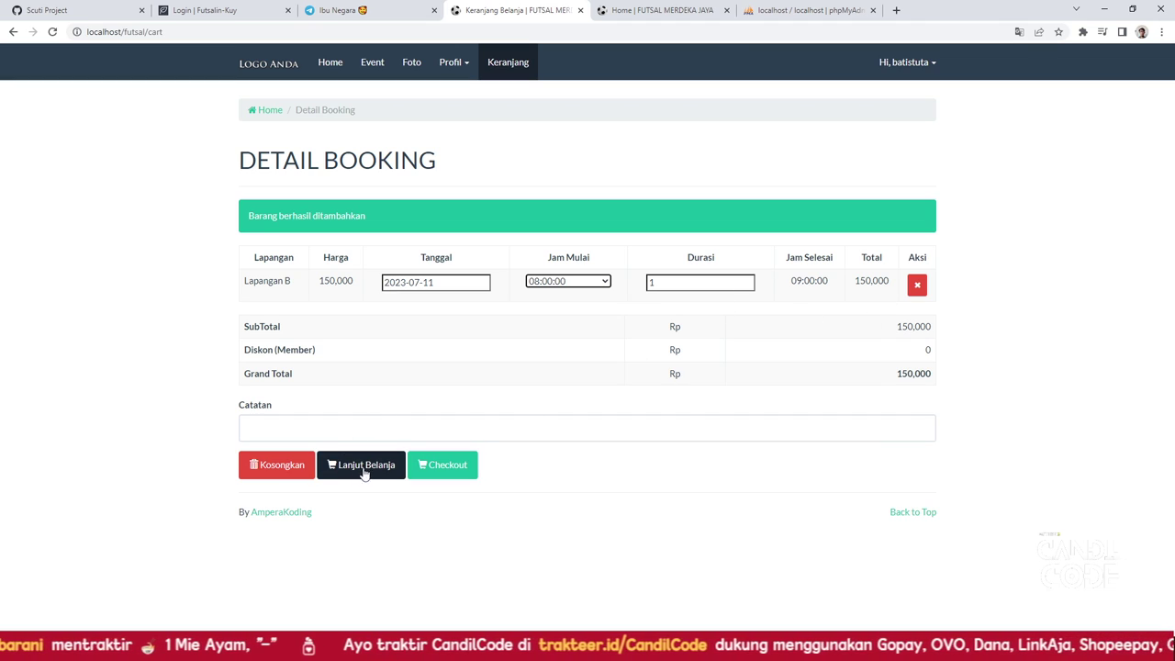
pyautogui.click(439, 468)
pyautogui.scroll(-3, 437, 456)
pyautogui.scroll(3, 437, 457)
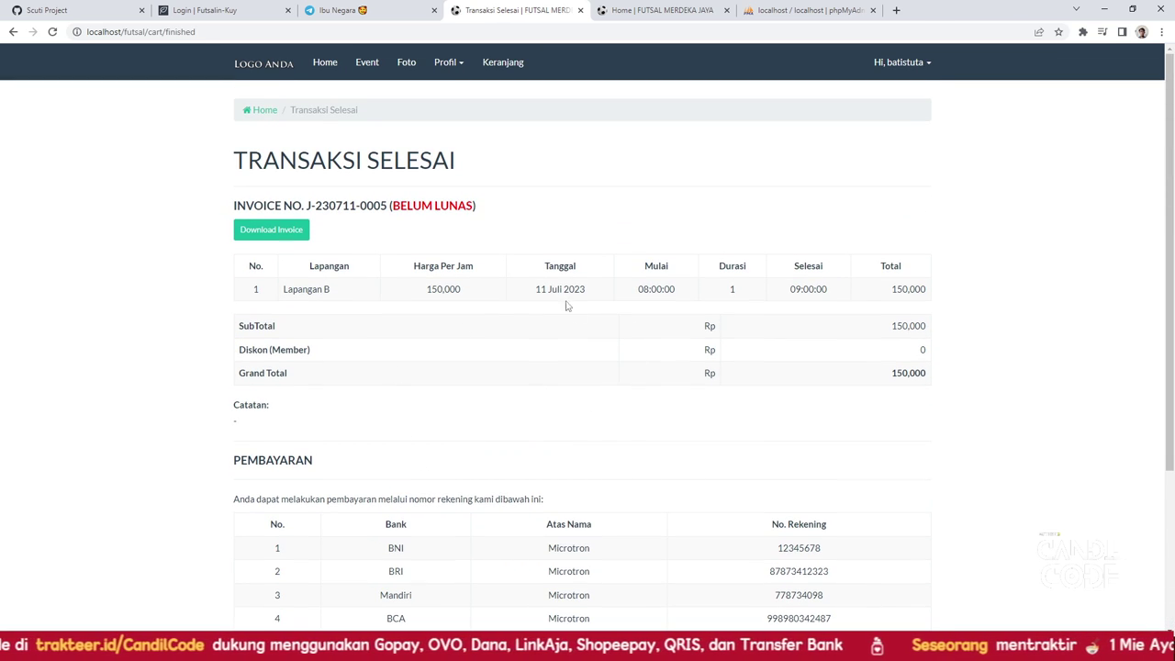
# Book Lapangan B again for 11 July 2023 starting 07:00:00 and check out
pyautogui.click(271, 69)
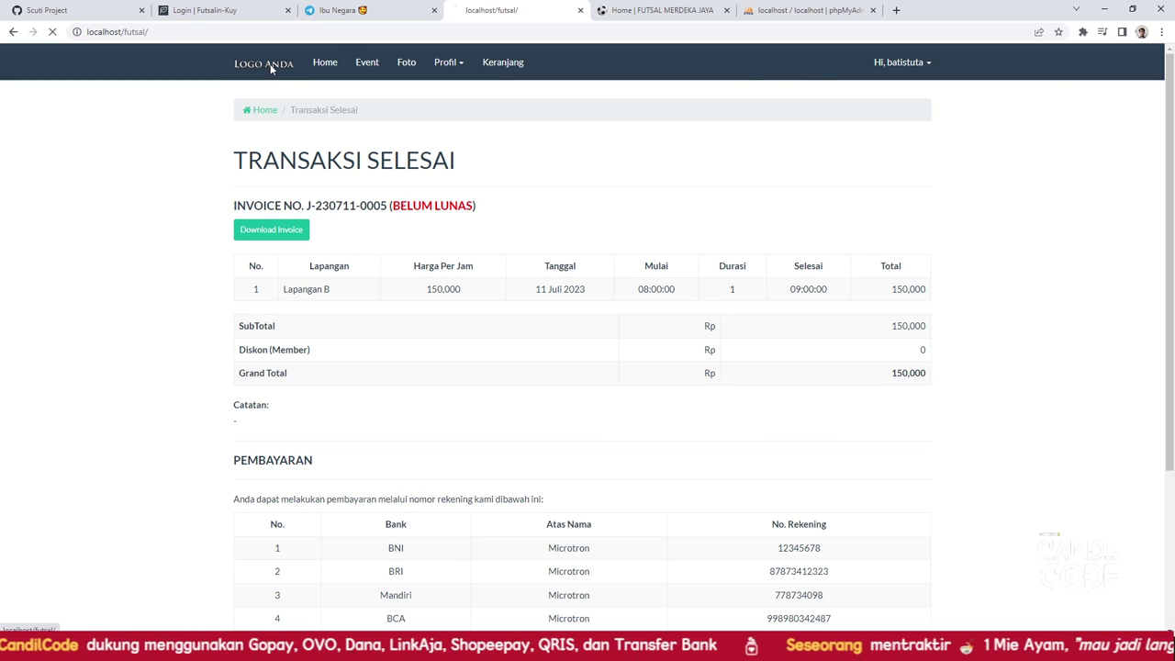
pyautogui.scroll(-2, 524, 478)
pyautogui.click(524, 479)
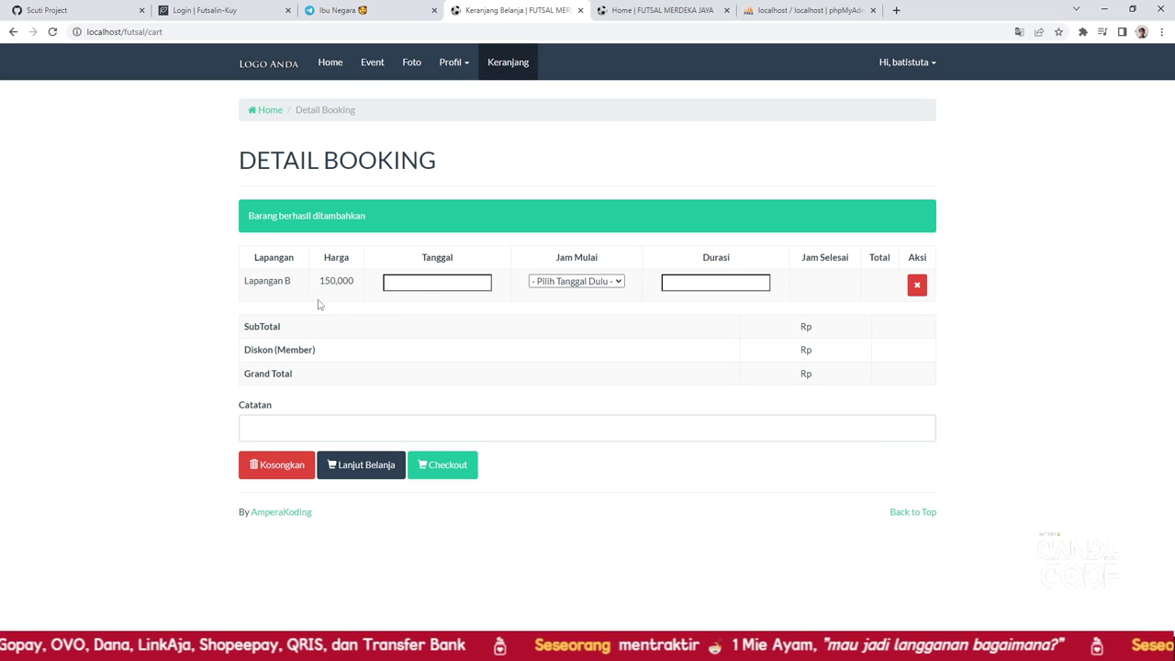
pyautogui.click(579, 288)
pyautogui.click(448, 285)
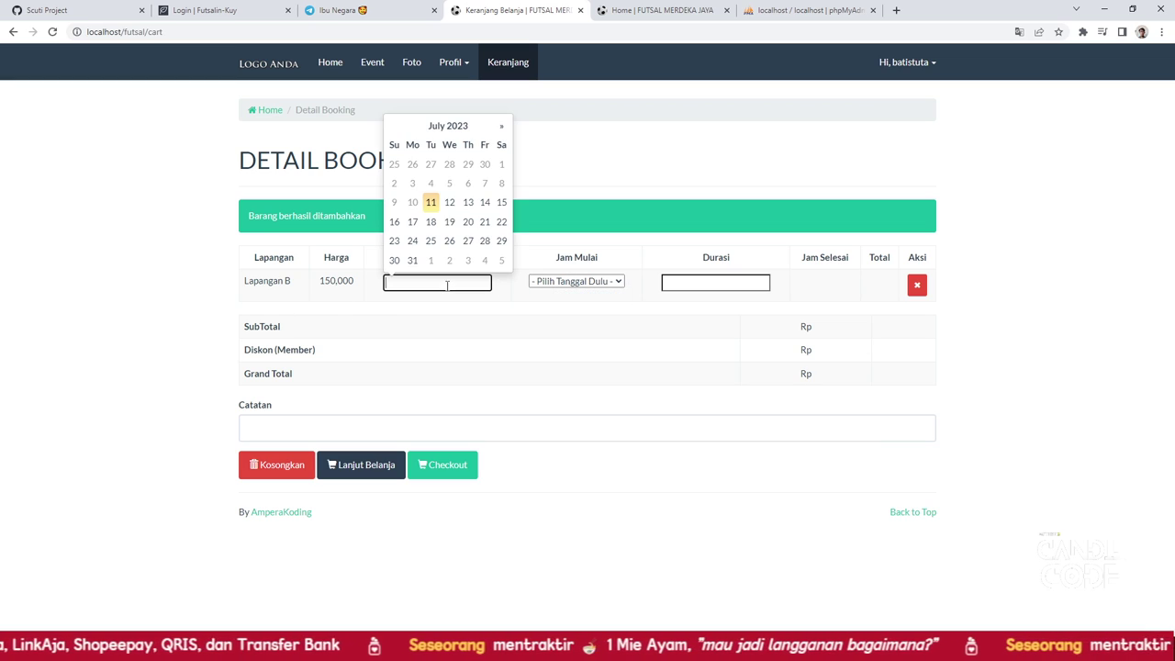
pyautogui.click(430, 202)
pyautogui.click(588, 287)
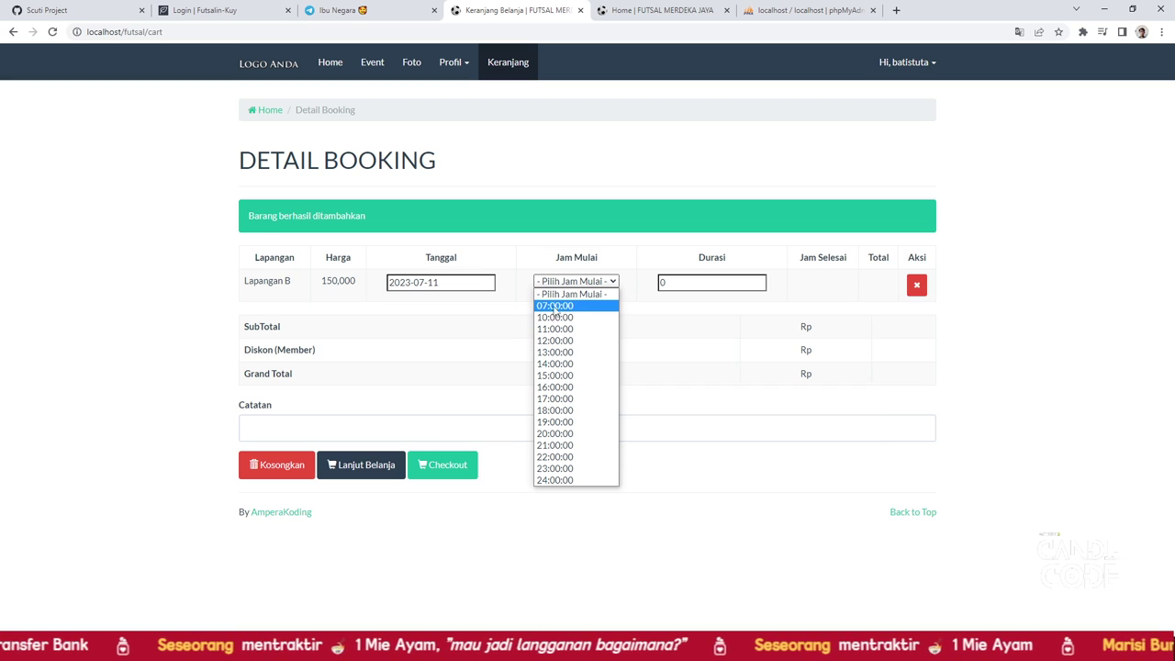
pyautogui.click(685, 286)
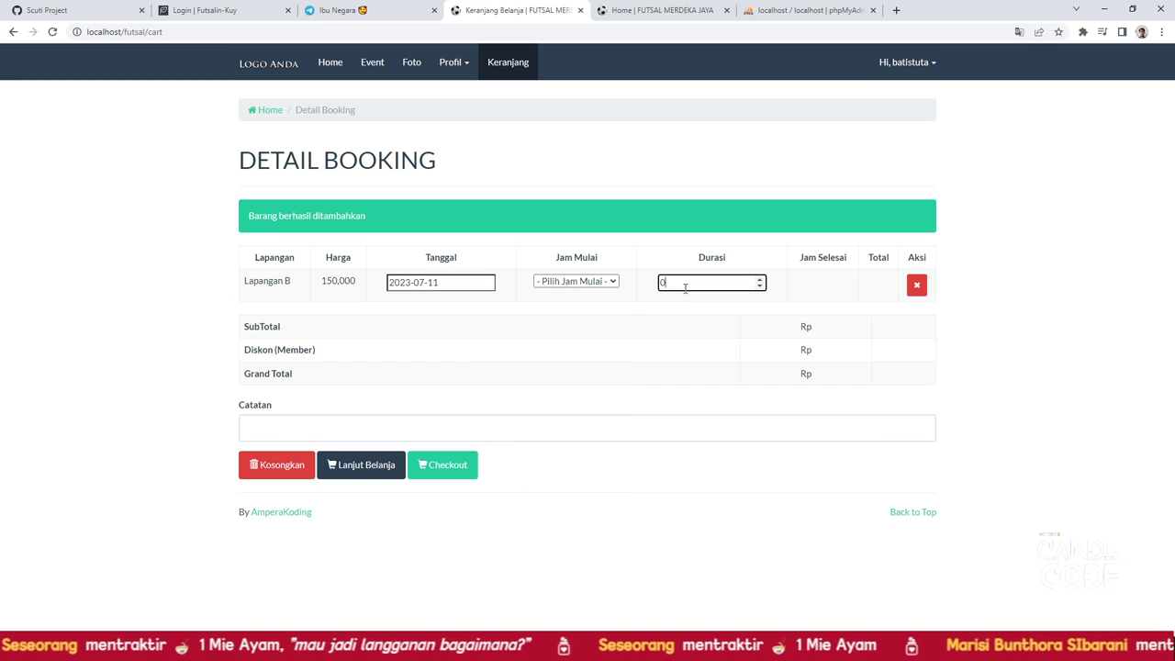
pyautogui.click(564, 287)
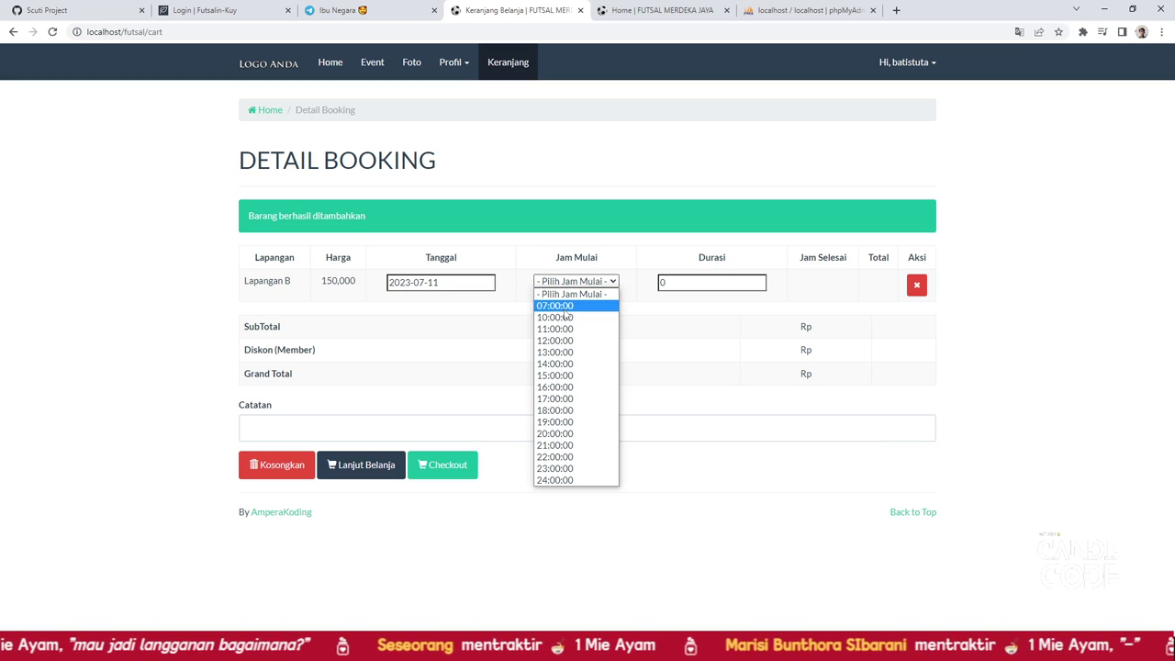
pyautogui.click(564, 310)
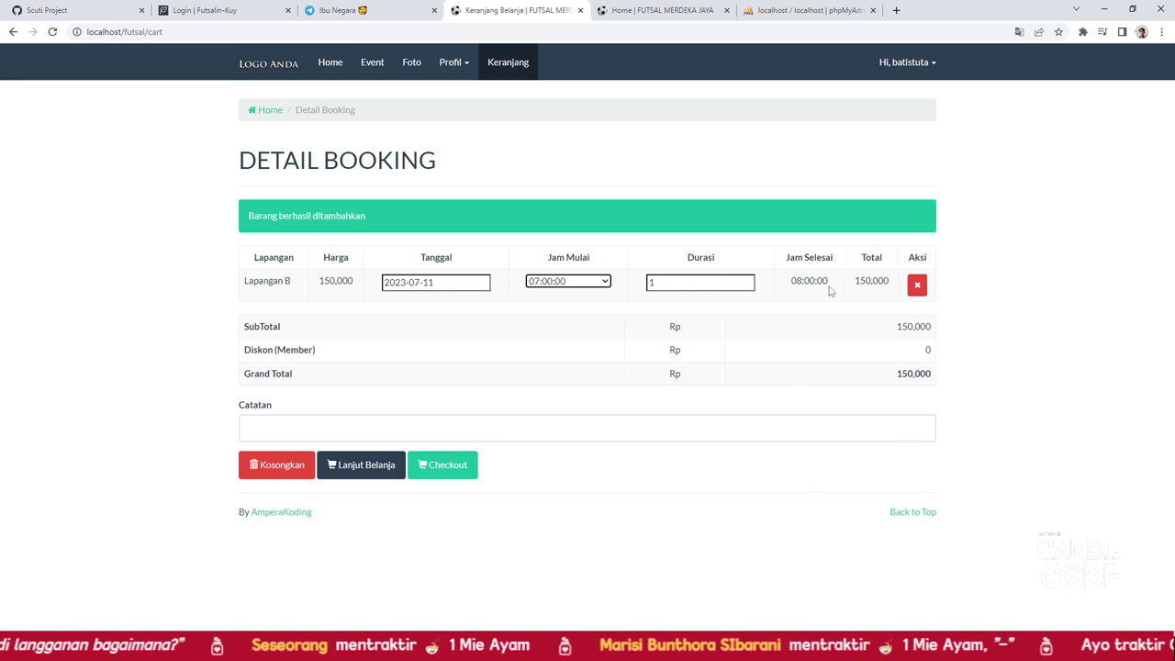
pyautogui.click(433, 472)
# Follow the payment-confirmation link to the Hubungi Kami form, then return to the home page
pyautogui.scroll(-3, 434, 474)
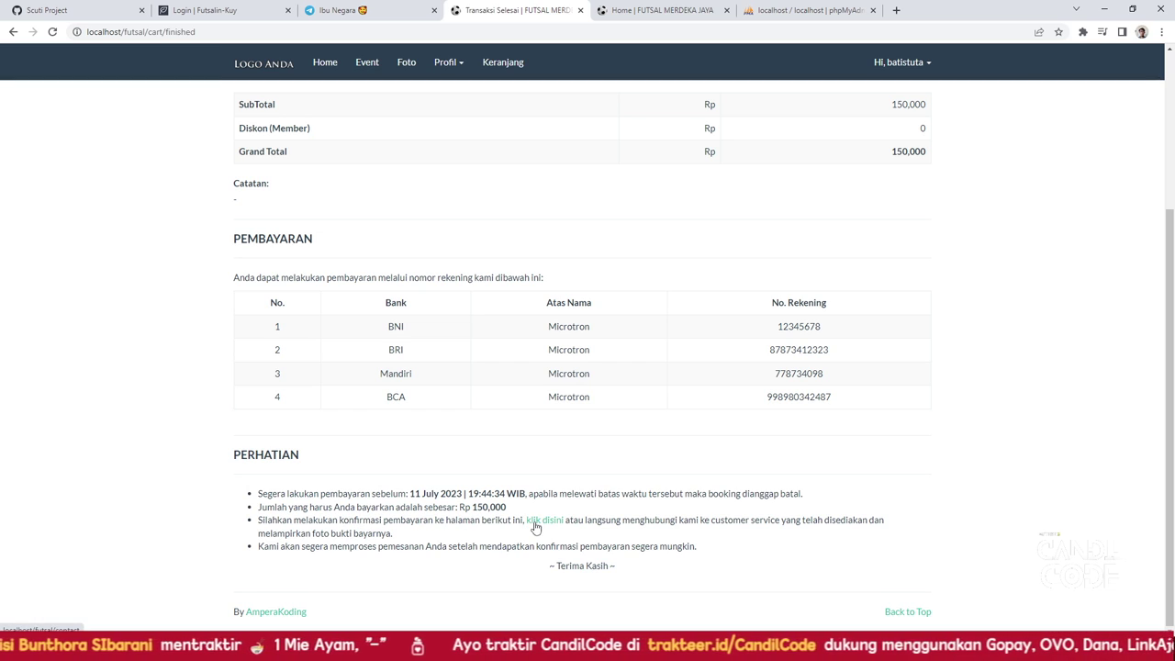
pyautogui.click(542, 520)
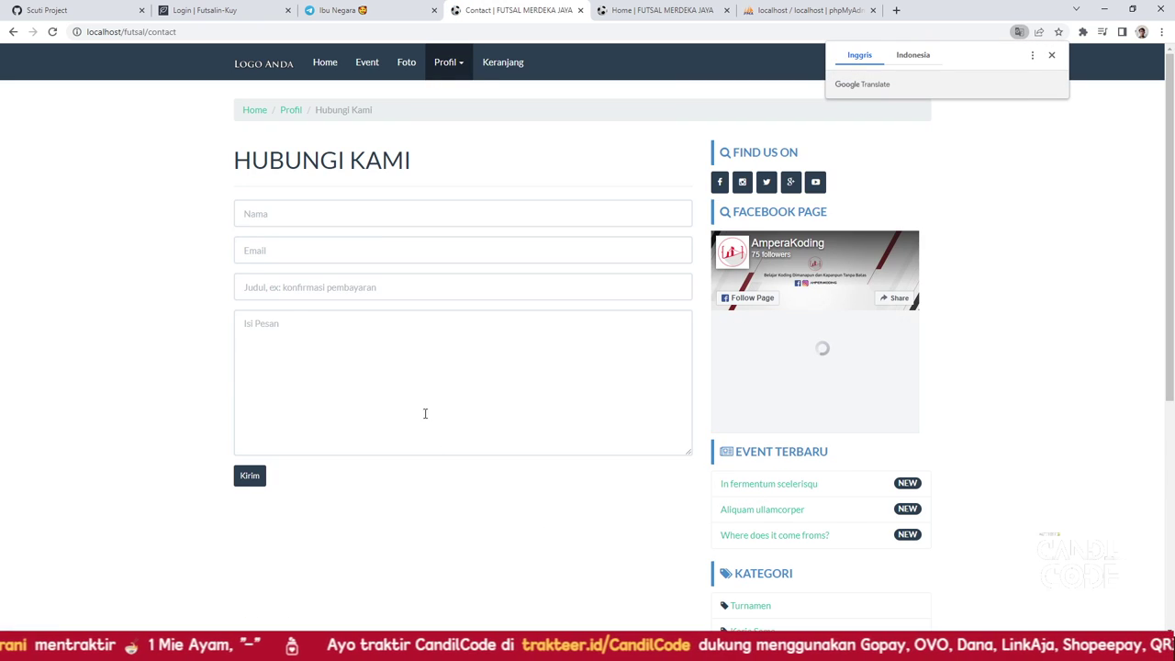
pyautogui.click(253, 64)
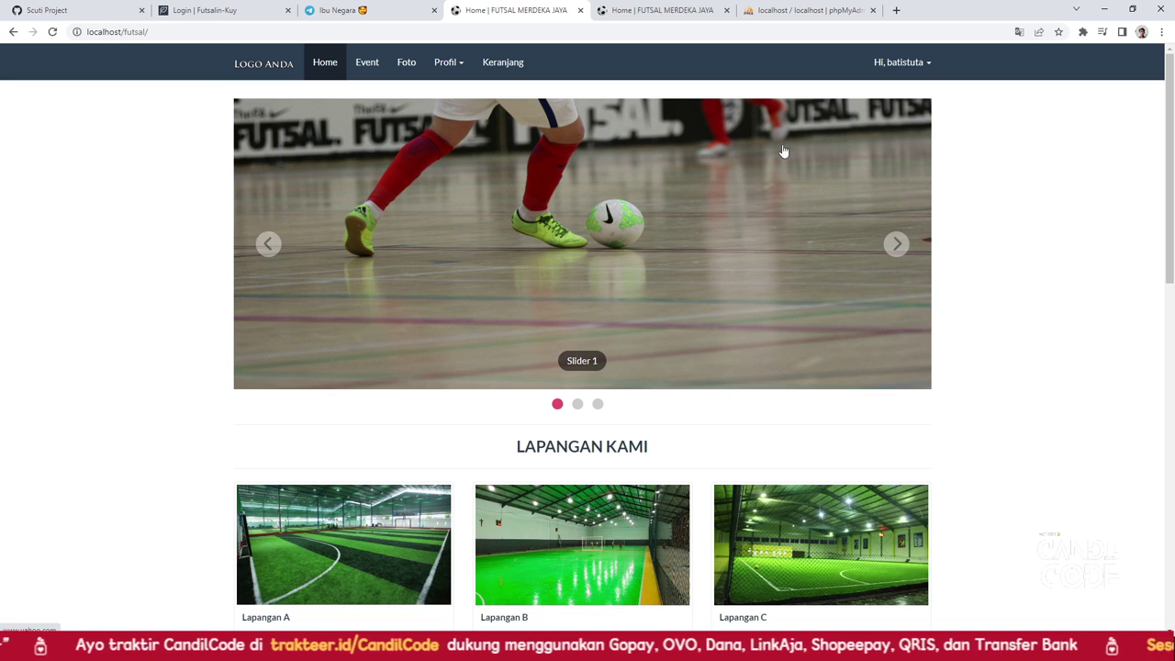
pyautogui.click(882, 66)
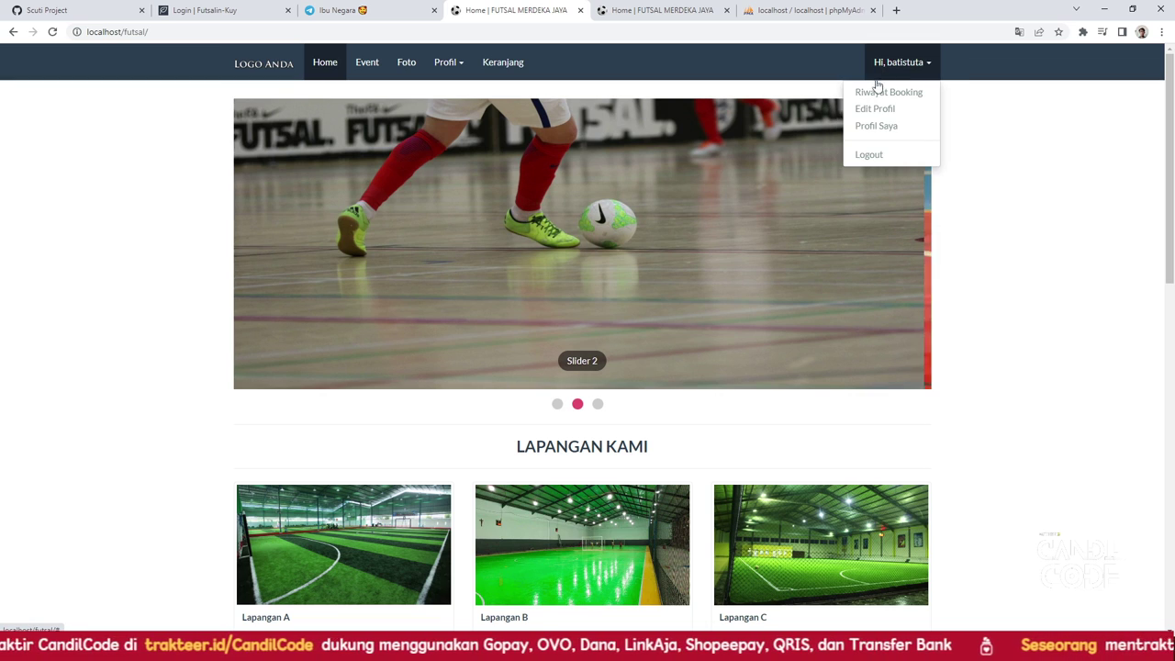